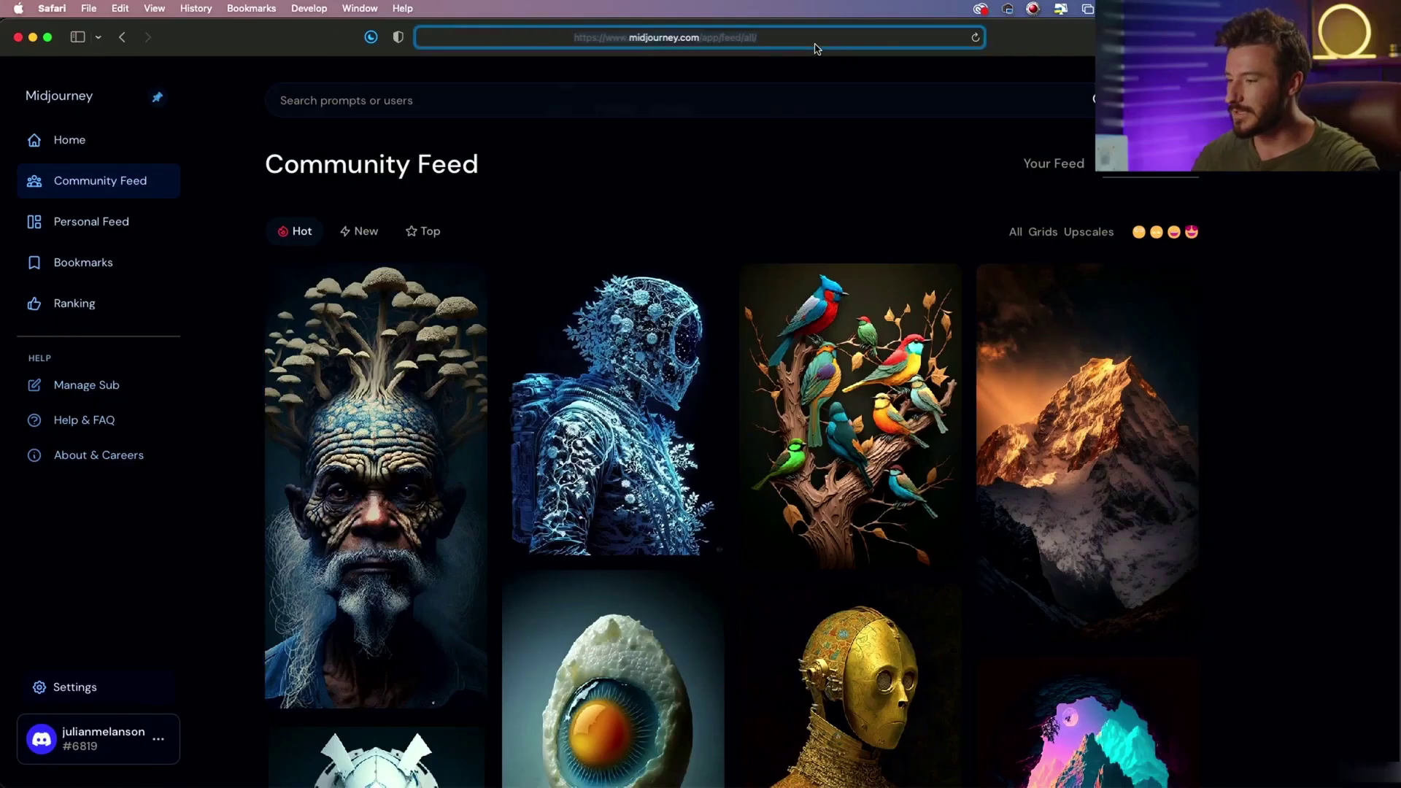
# - Sort the Community Feed by Top posts and scroll to the kingfisher catching a fish image
pyautogui.press('Escape')
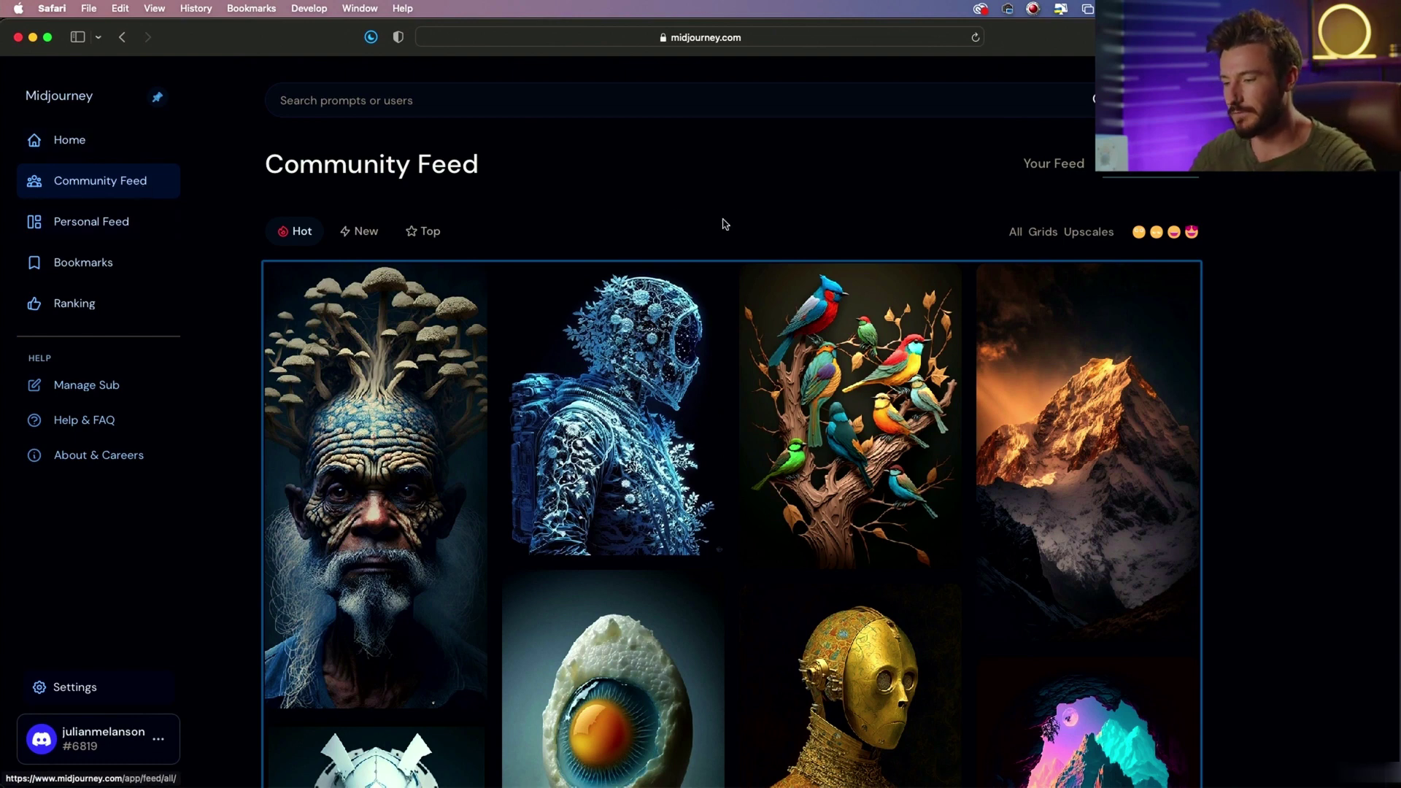
pyautogui.scroll(-1, 758, 203)
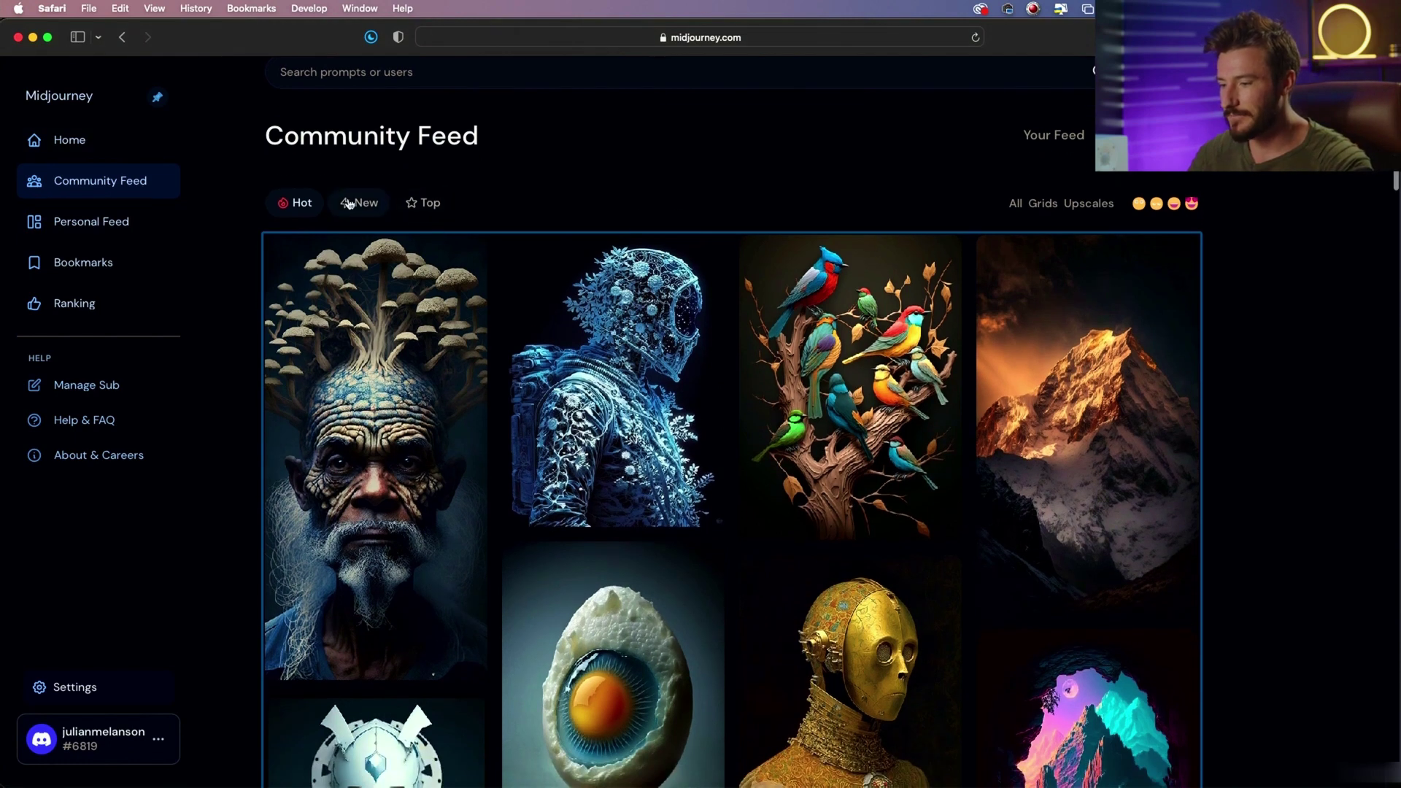
pyautogui.click(312, 207)
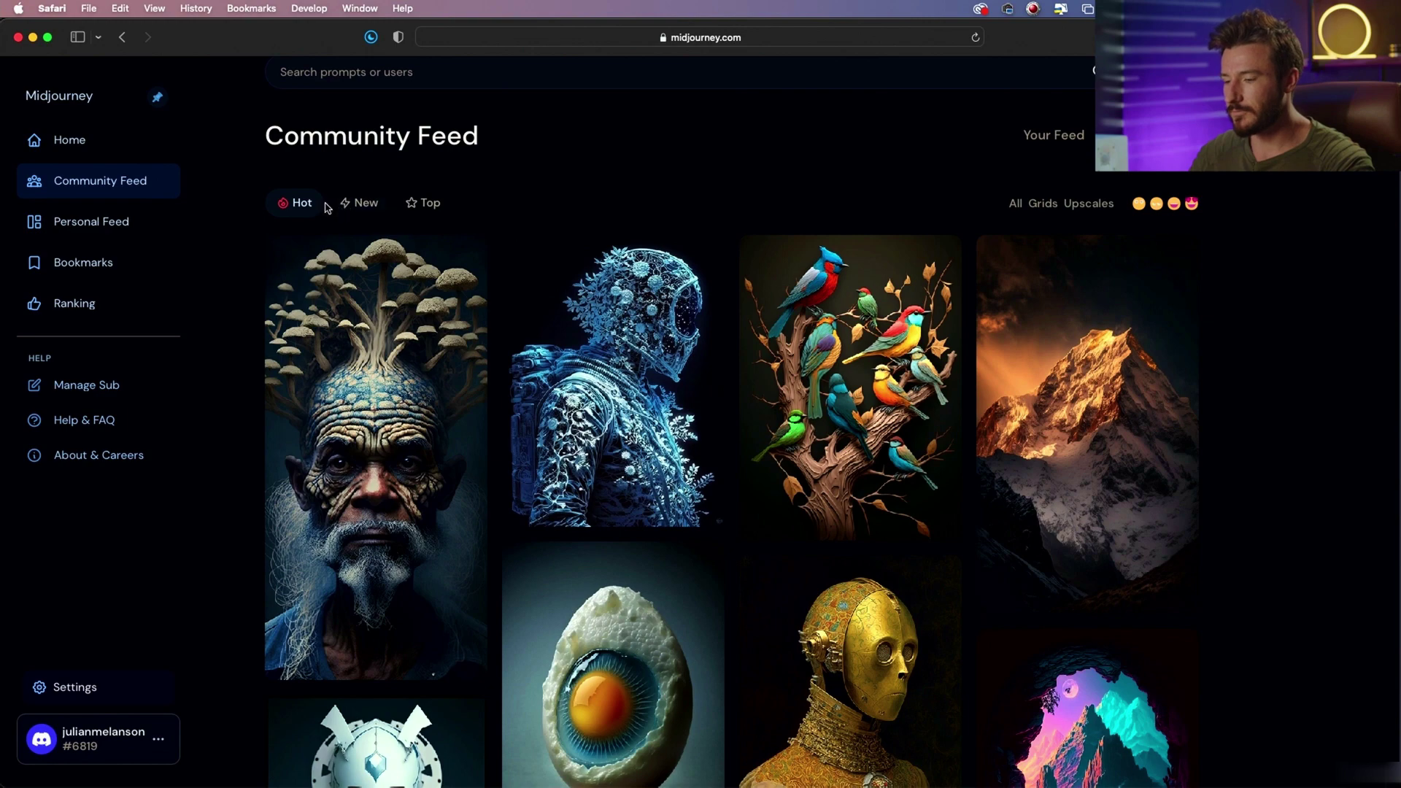
pyautogui.click(379, 203)
pyautogui.click(431, 241)
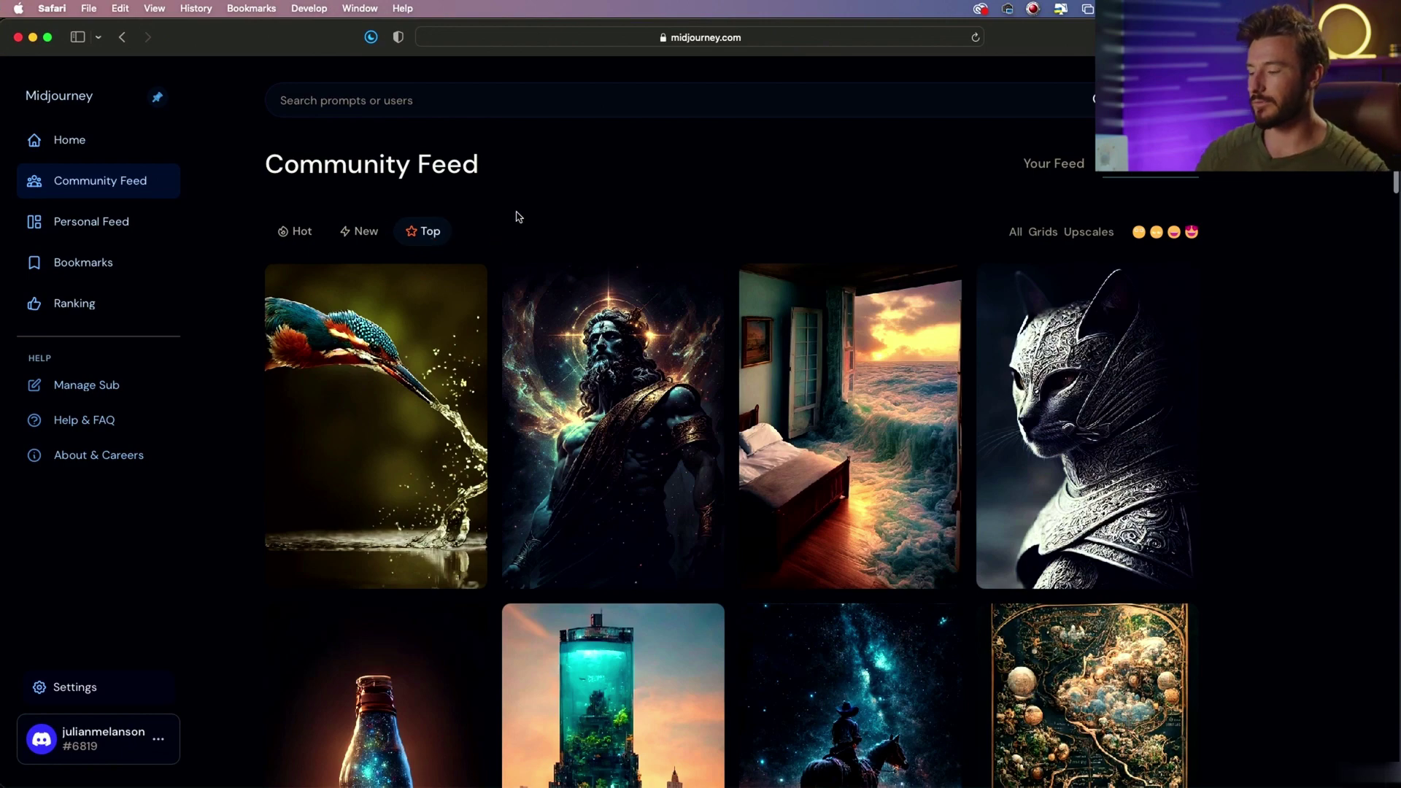
pyautogui.scroll(-2, 516, 212)
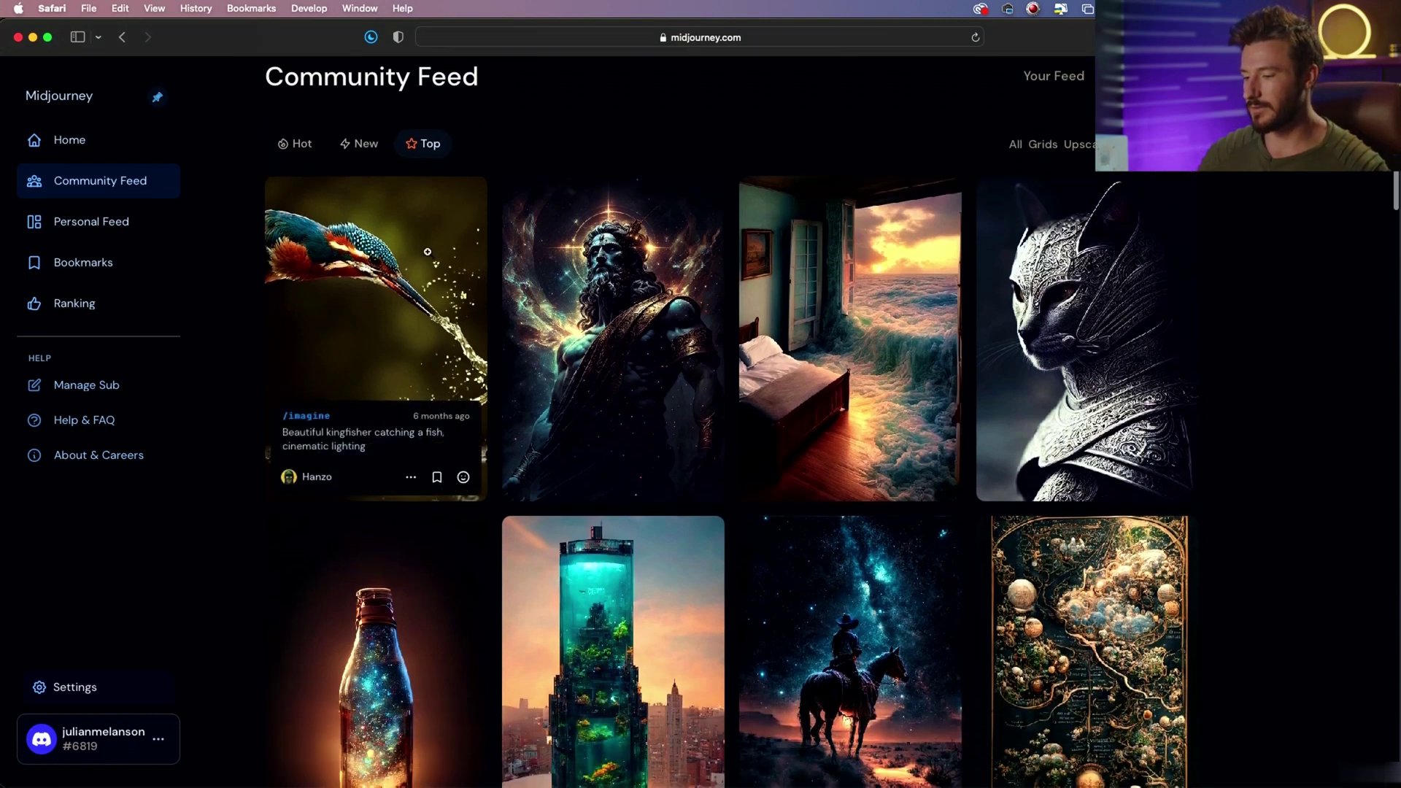
# - Open the kingfisher image in full view and scroll through its post details
pyautogui.click(427, 252)
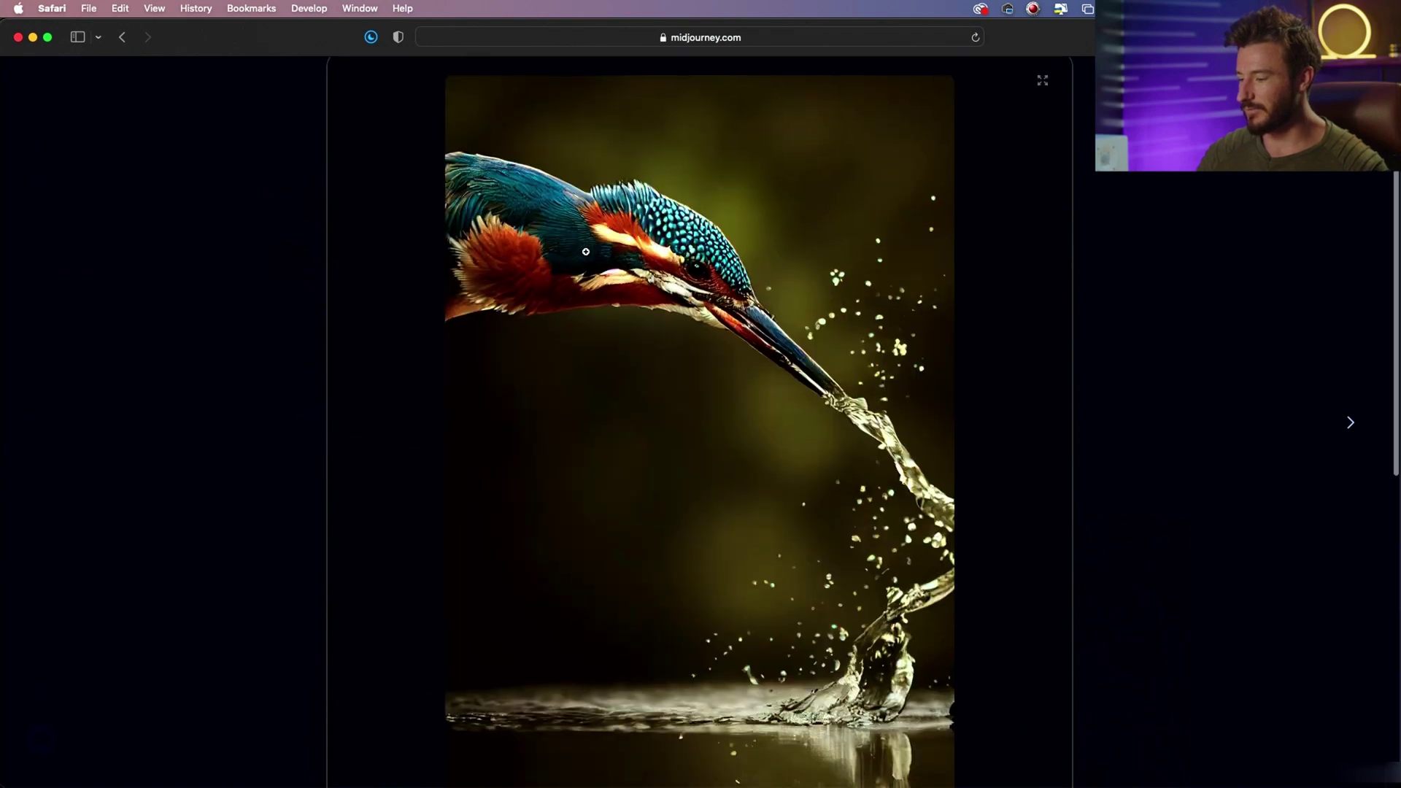
pyautogui.scroll(-3, 586, 252)
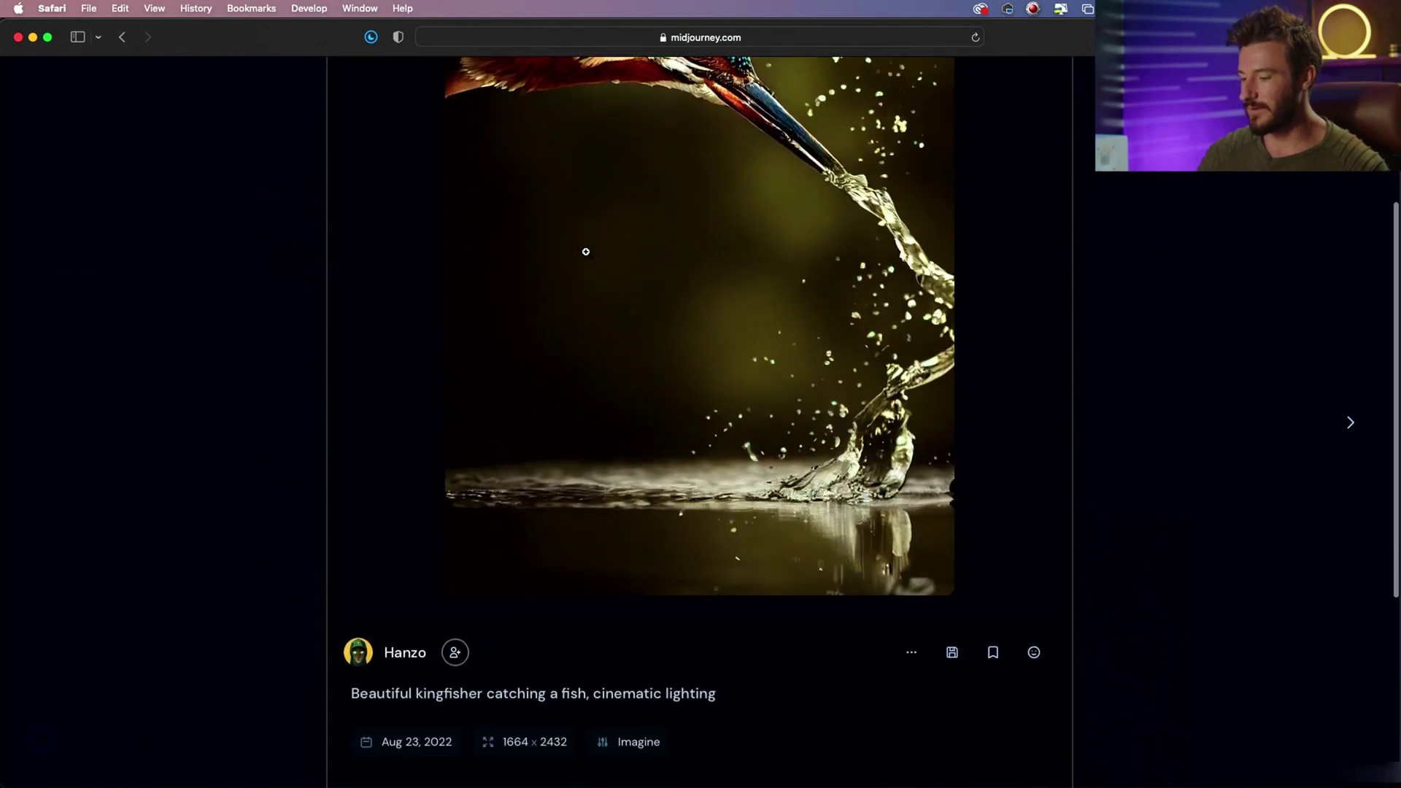
pyautogui.scroll(3, 585, 251)
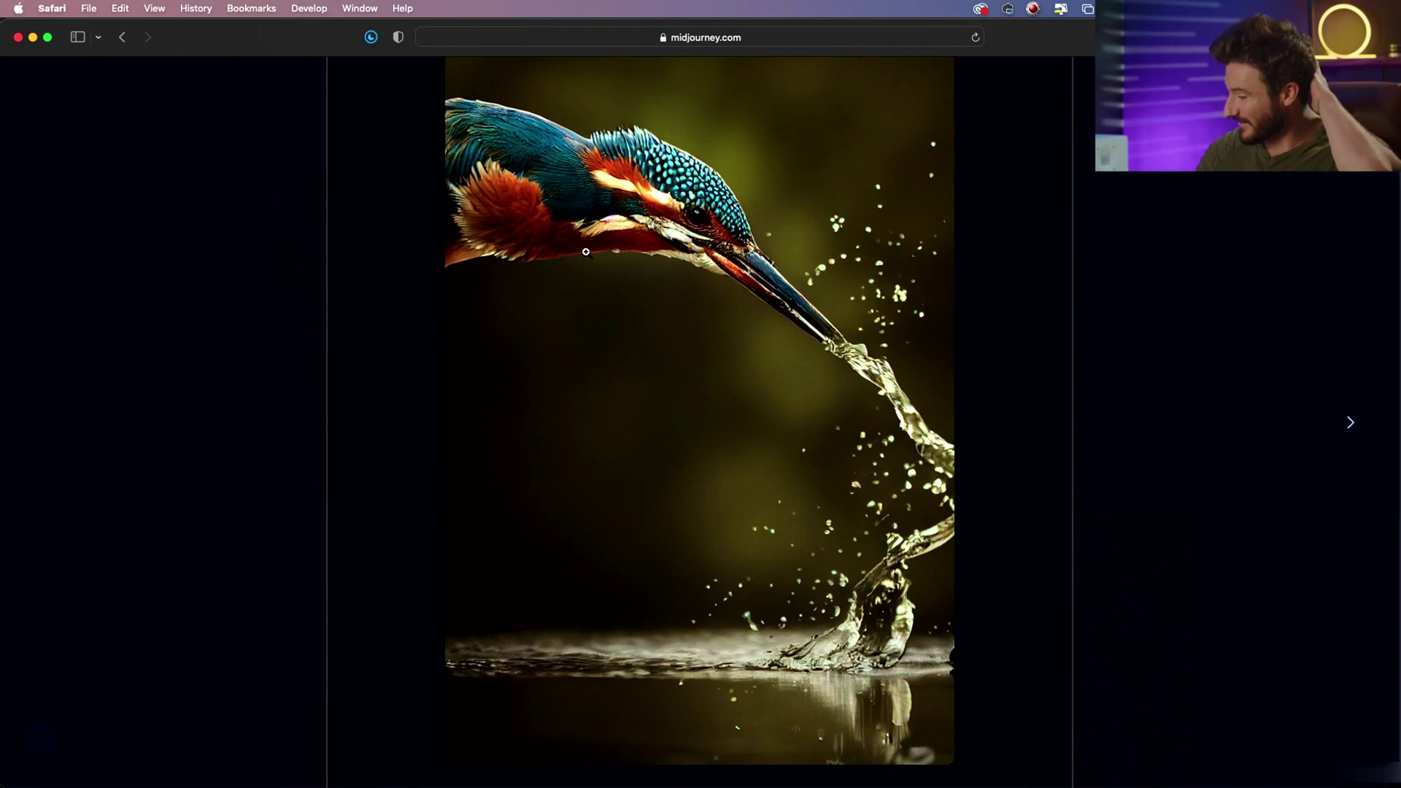
pyautogui.scroll(-4, 586, 251)
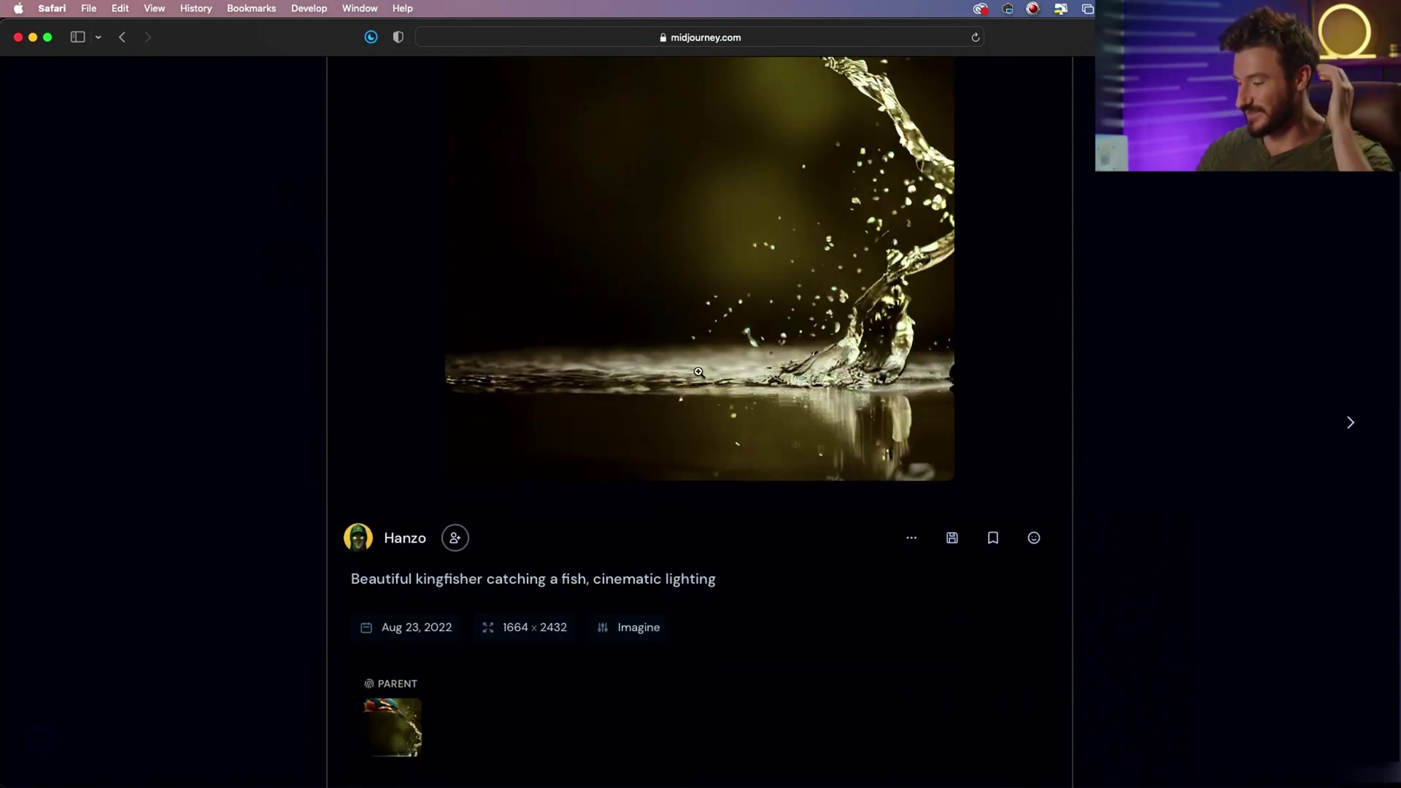
pyautogui.scroll(-1, 698, 371)
pyautogui.scroll(-2, 696, 370)
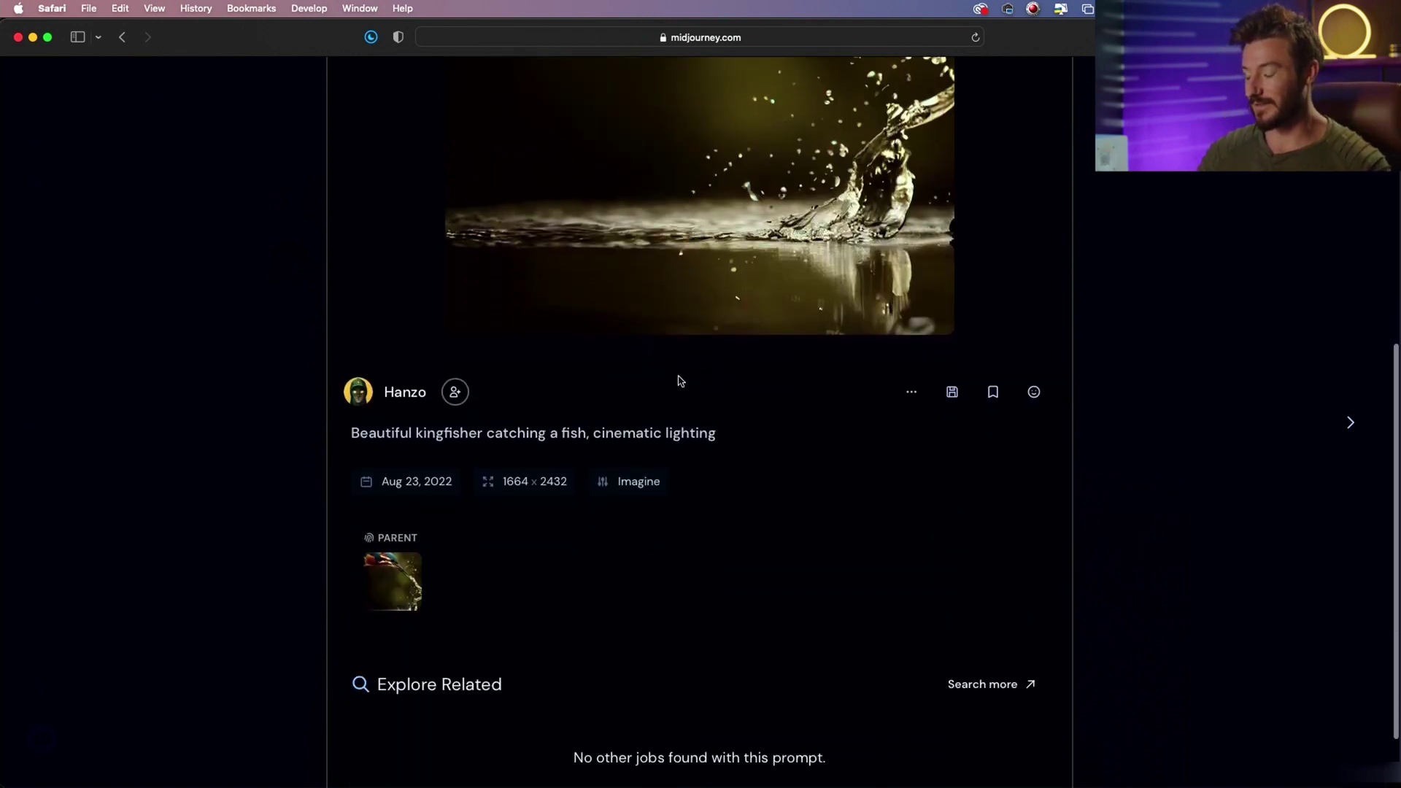
pyautogui.scroll(-1, 680, 381)
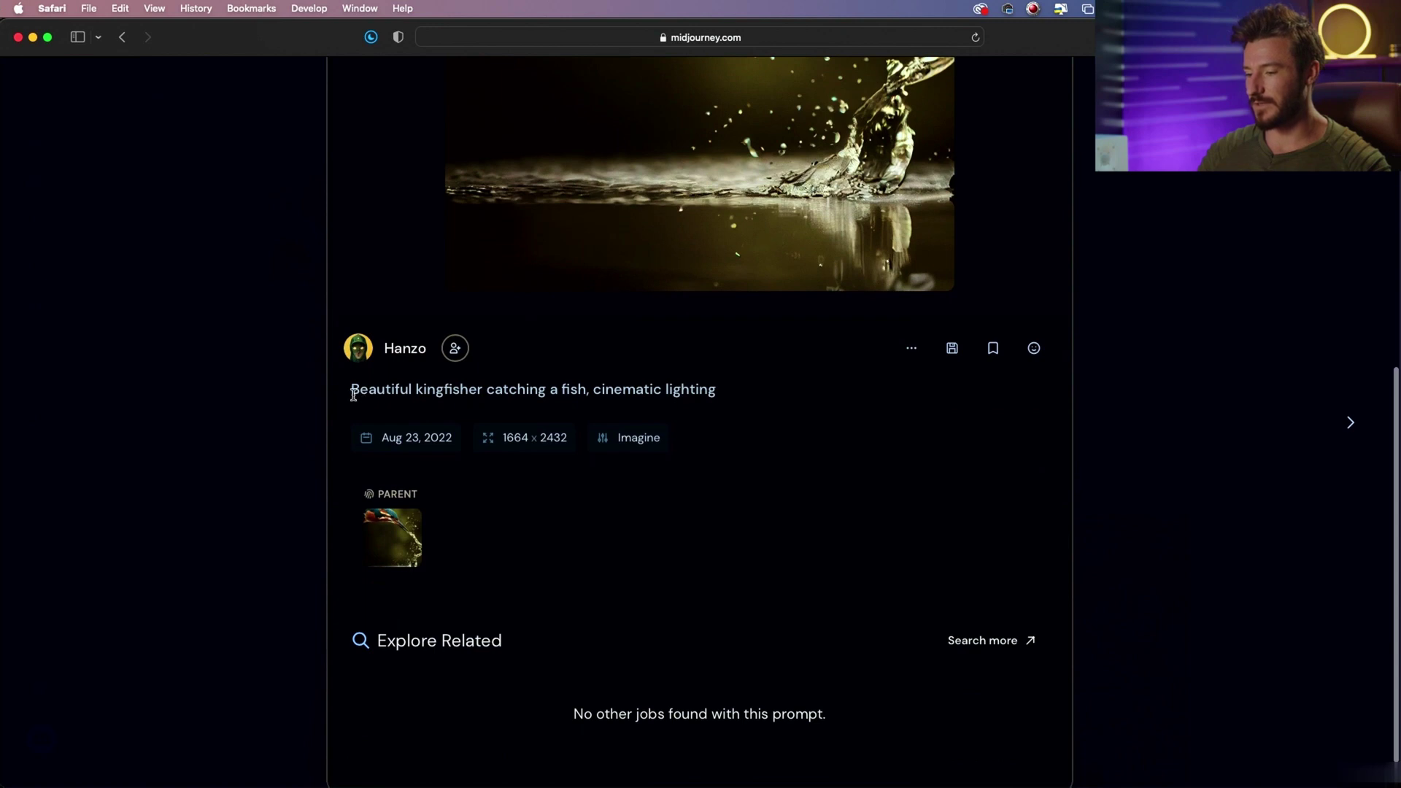
# - Select the kingfisher prompt 'Beautiful kingfisher catching a fish, cinematic lighting'
pyautogui.moveTo(353, 394); pyautogui.dragTo(714, 389)
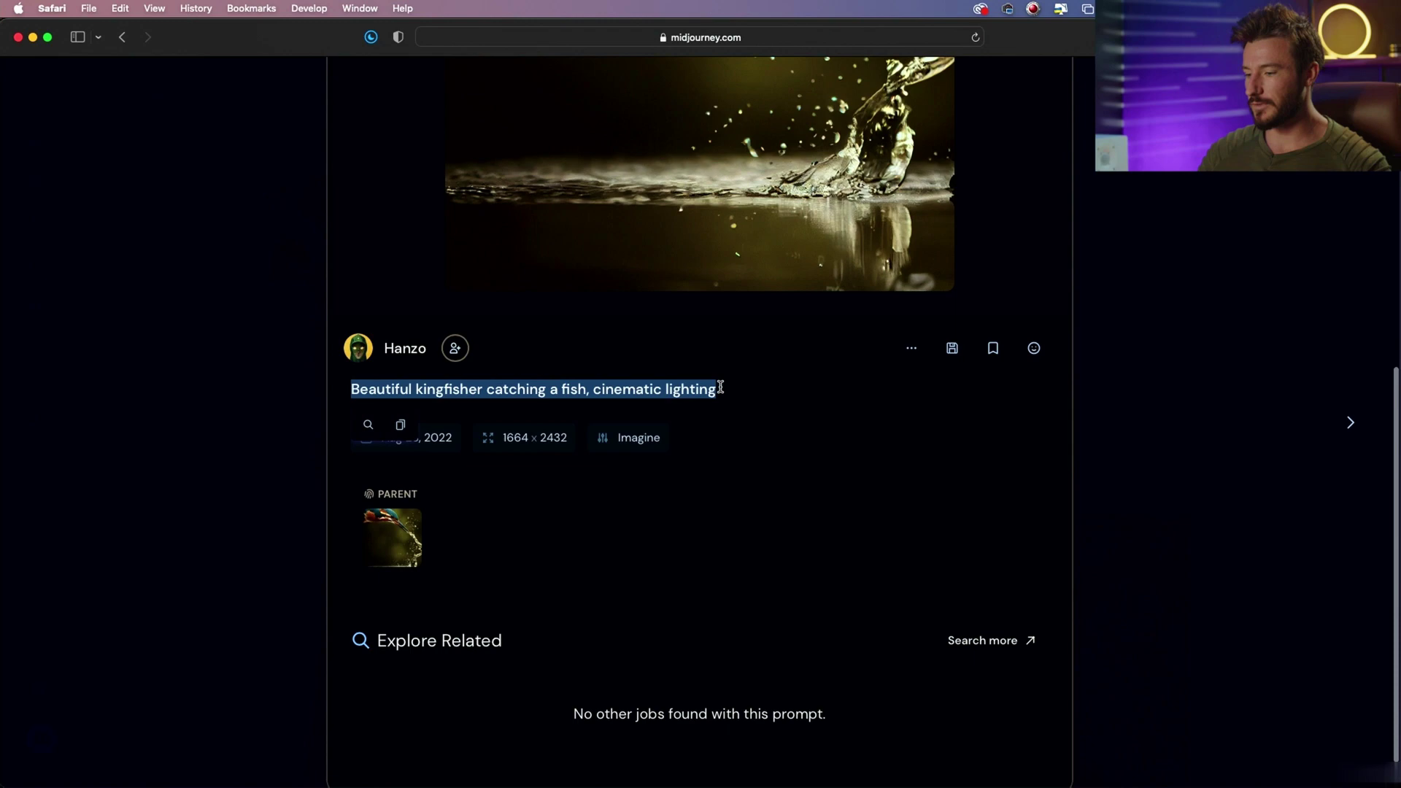
pyautogui.scroll(5, 617, 391)
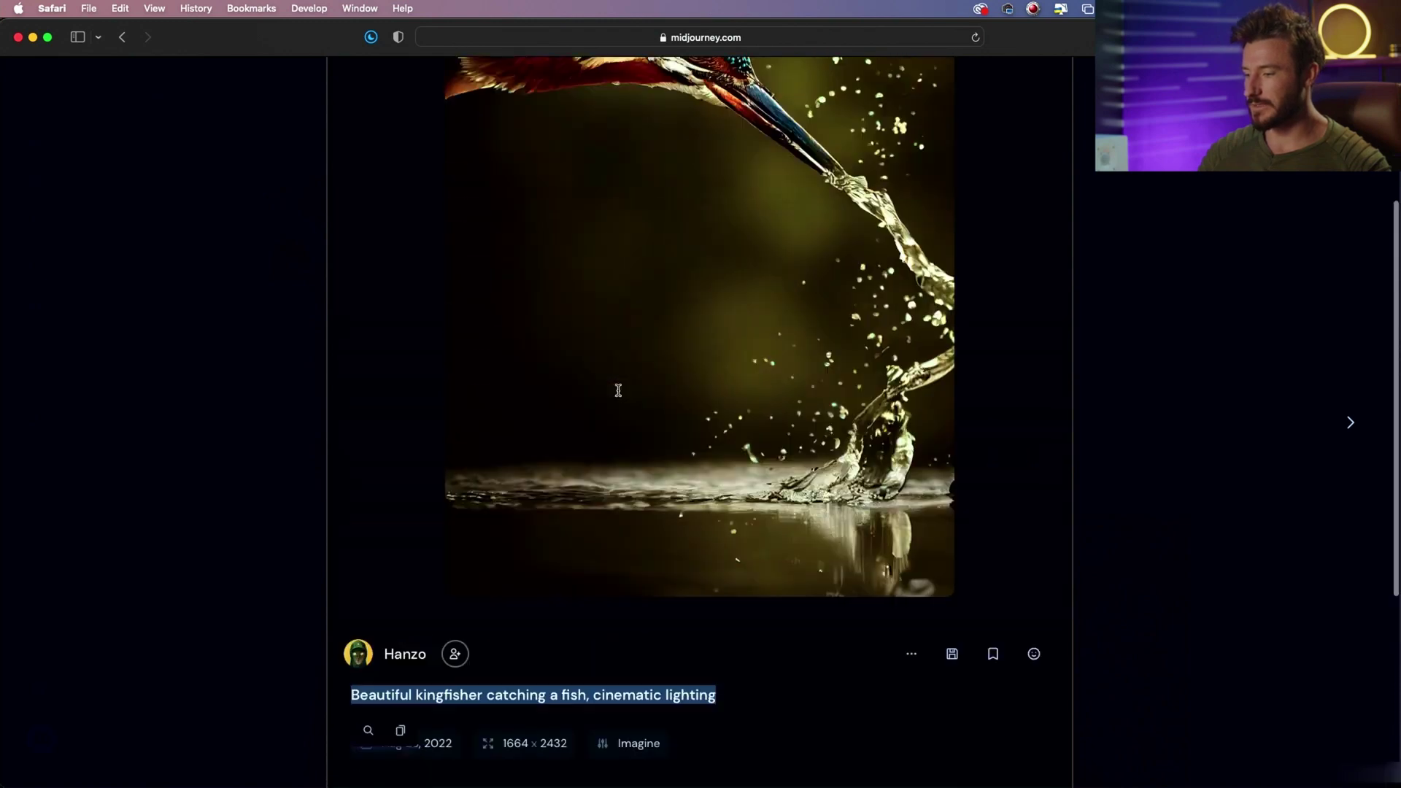
pyautogui.scroll(5, 618, 390)
pyautogui.scroll(-4, 618, 390)
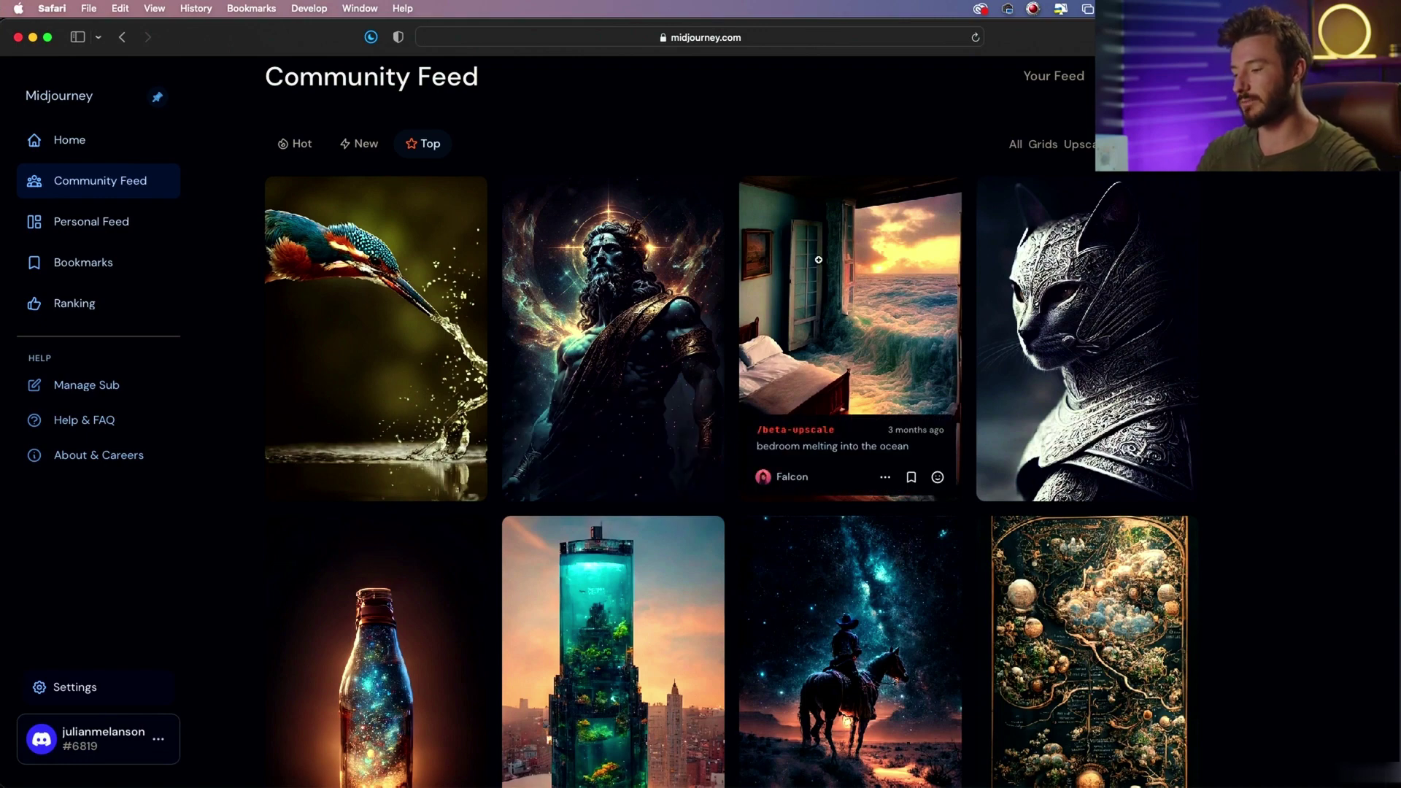
# - Open the bedroom melting into the ocean post and scroll through its prompt and parent grid
pyautogui.click(819, 260)
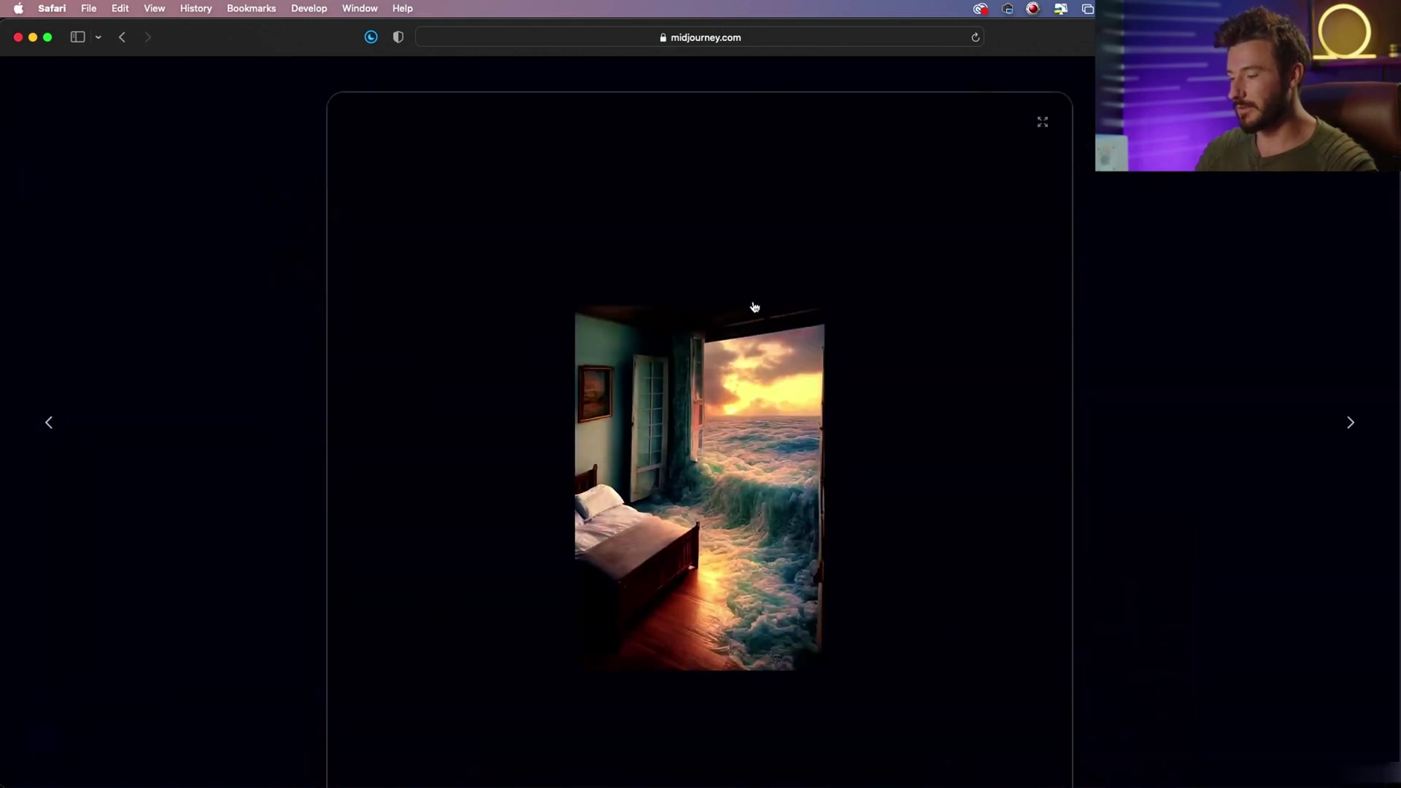
pyautogui.scroll(-1, 770, 332)
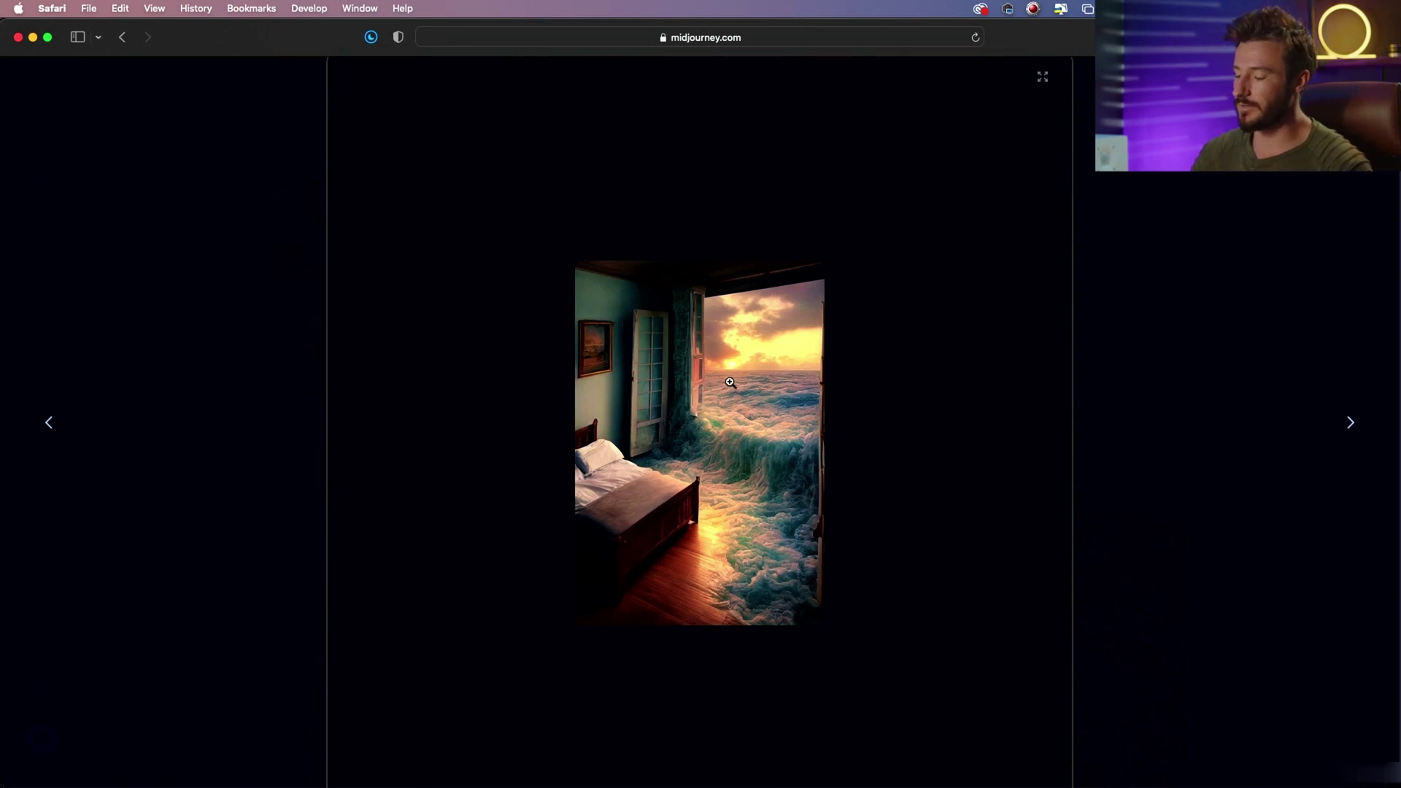
pyautogui.scroll(-8, 730, 381)
pyautogui.scroll(6, 730, 382)
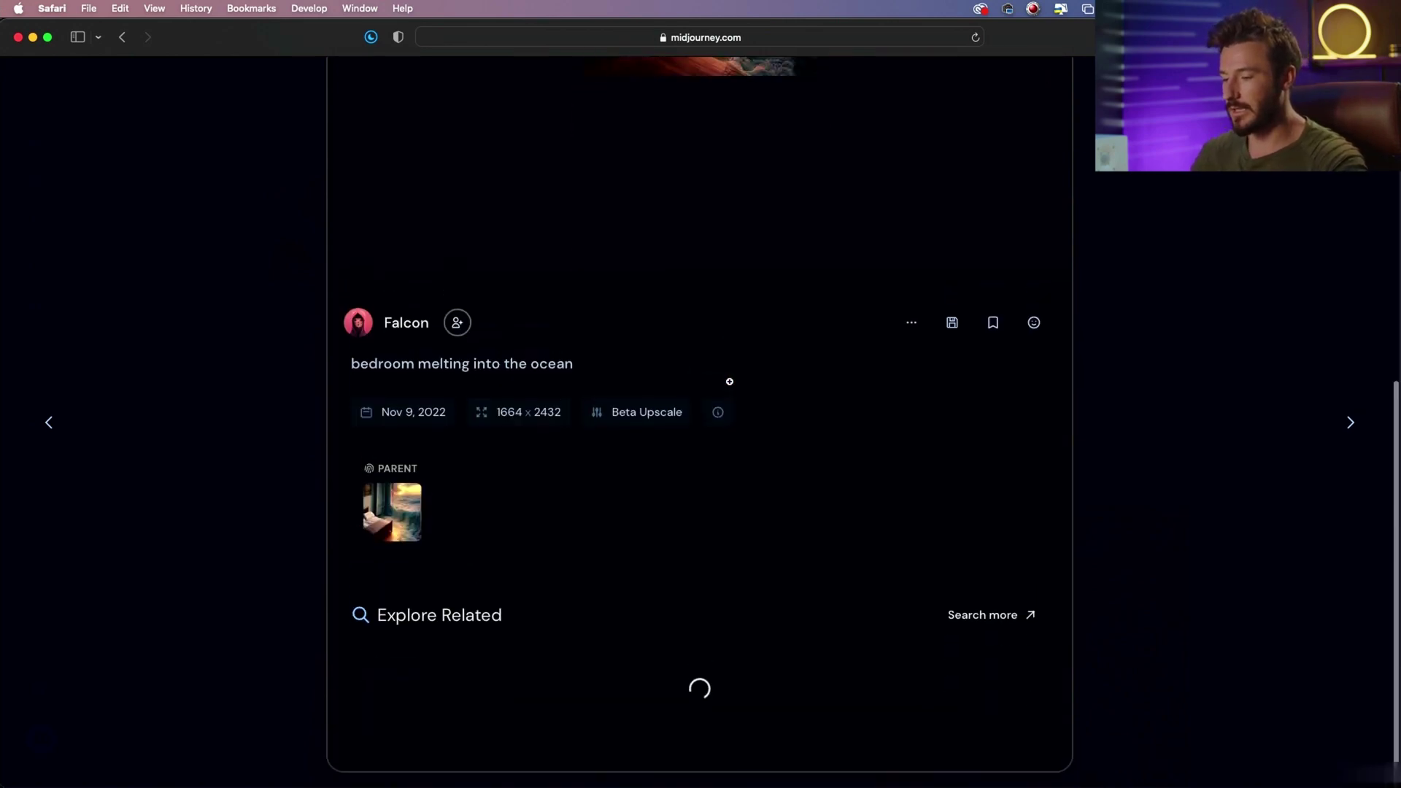
pyautogui.scroll(2, 730, 382)
pyautogui.scroll(-4, 729, 379)
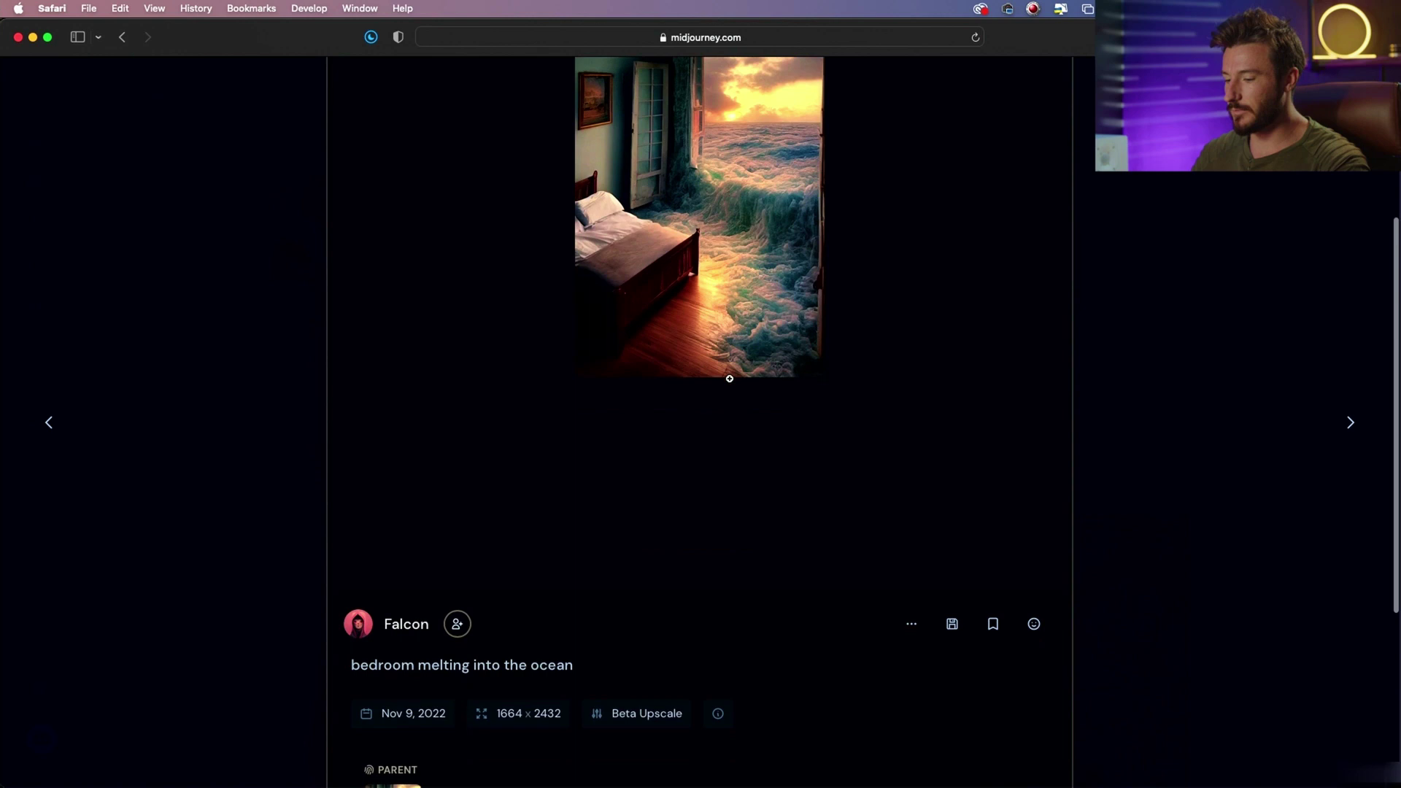
pyautogui.scroll(5, 423, 672)
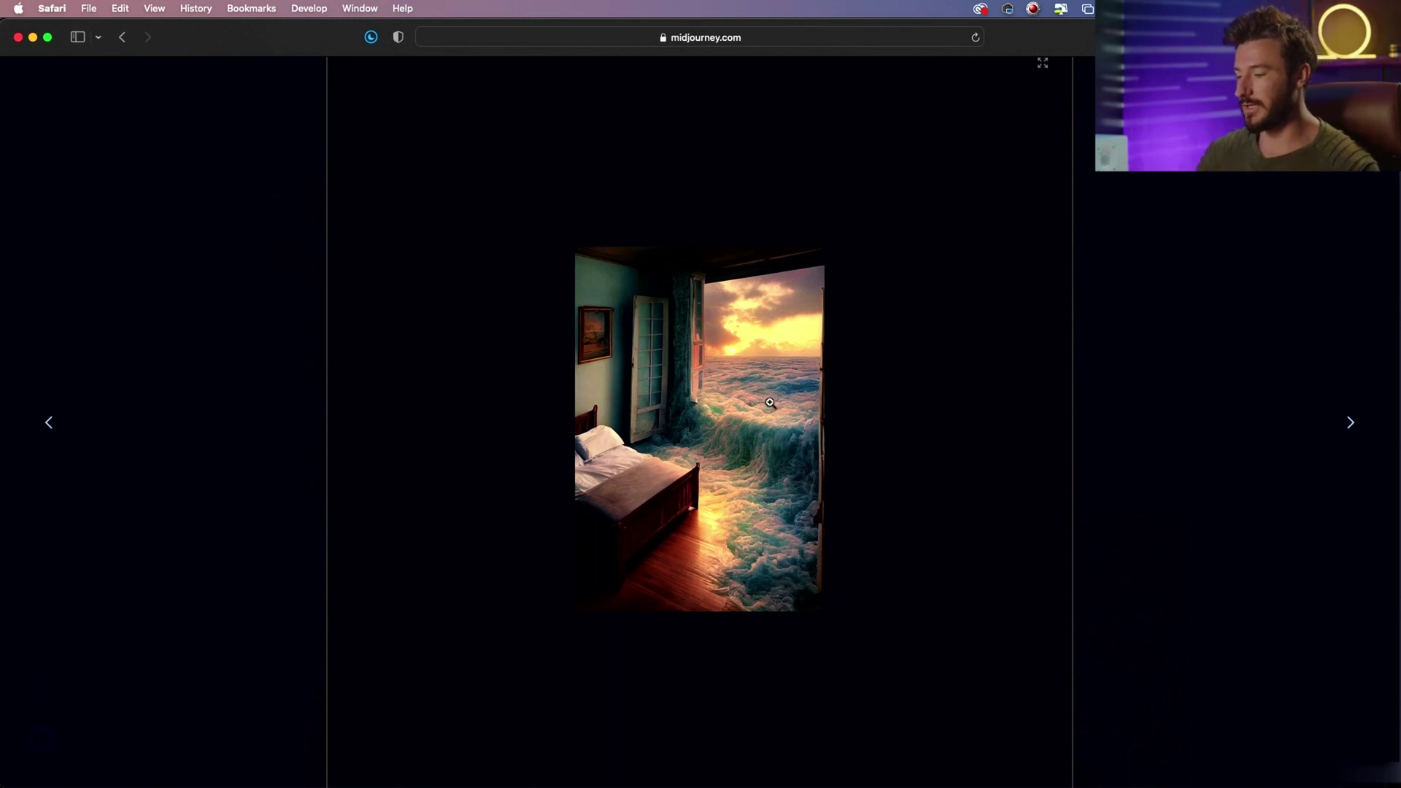
pyautogui.scroll(-3, 777, 401)
pyautogui.scroll(1, 777, 401)
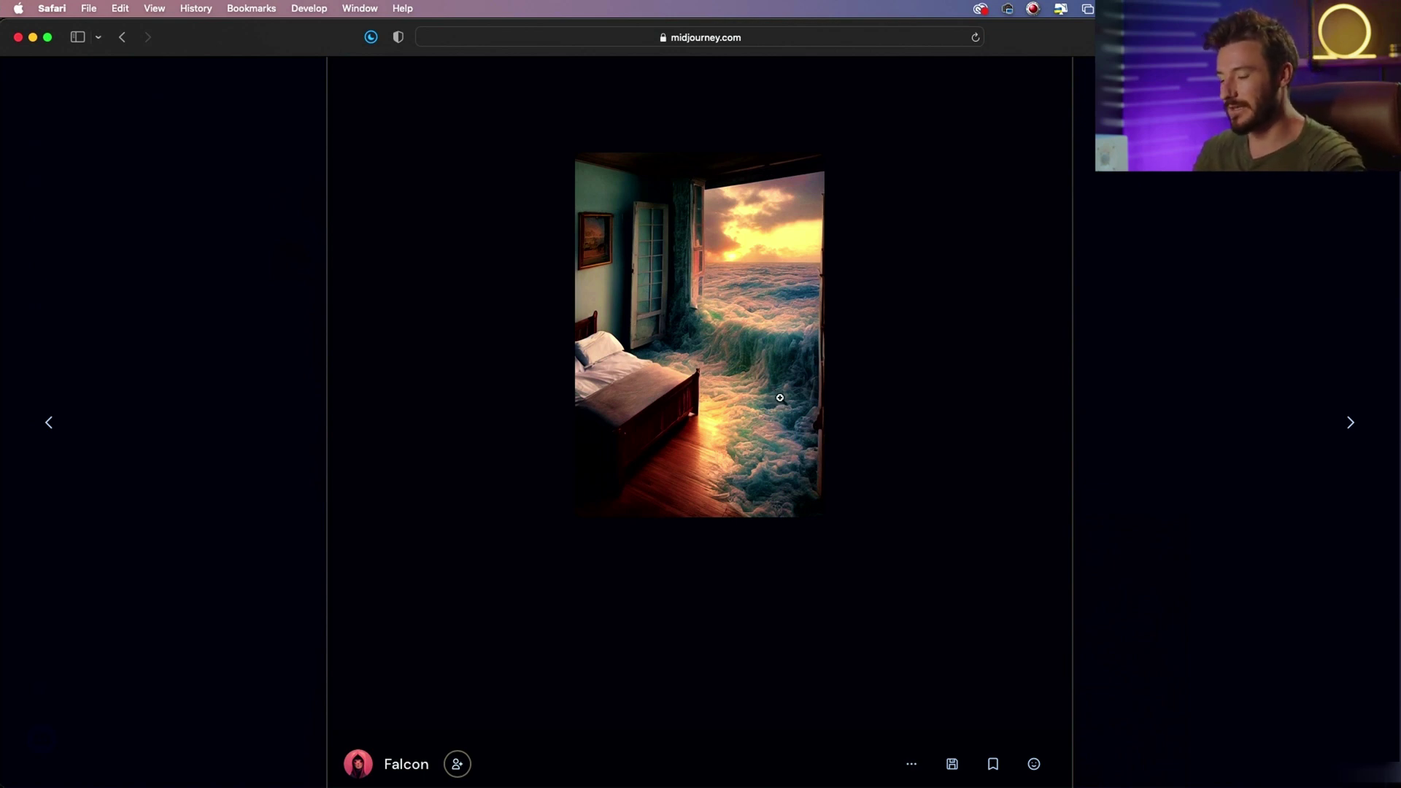
pyautogui.click(781, 397)
pyautogui.scroll(-2, 795, 376)
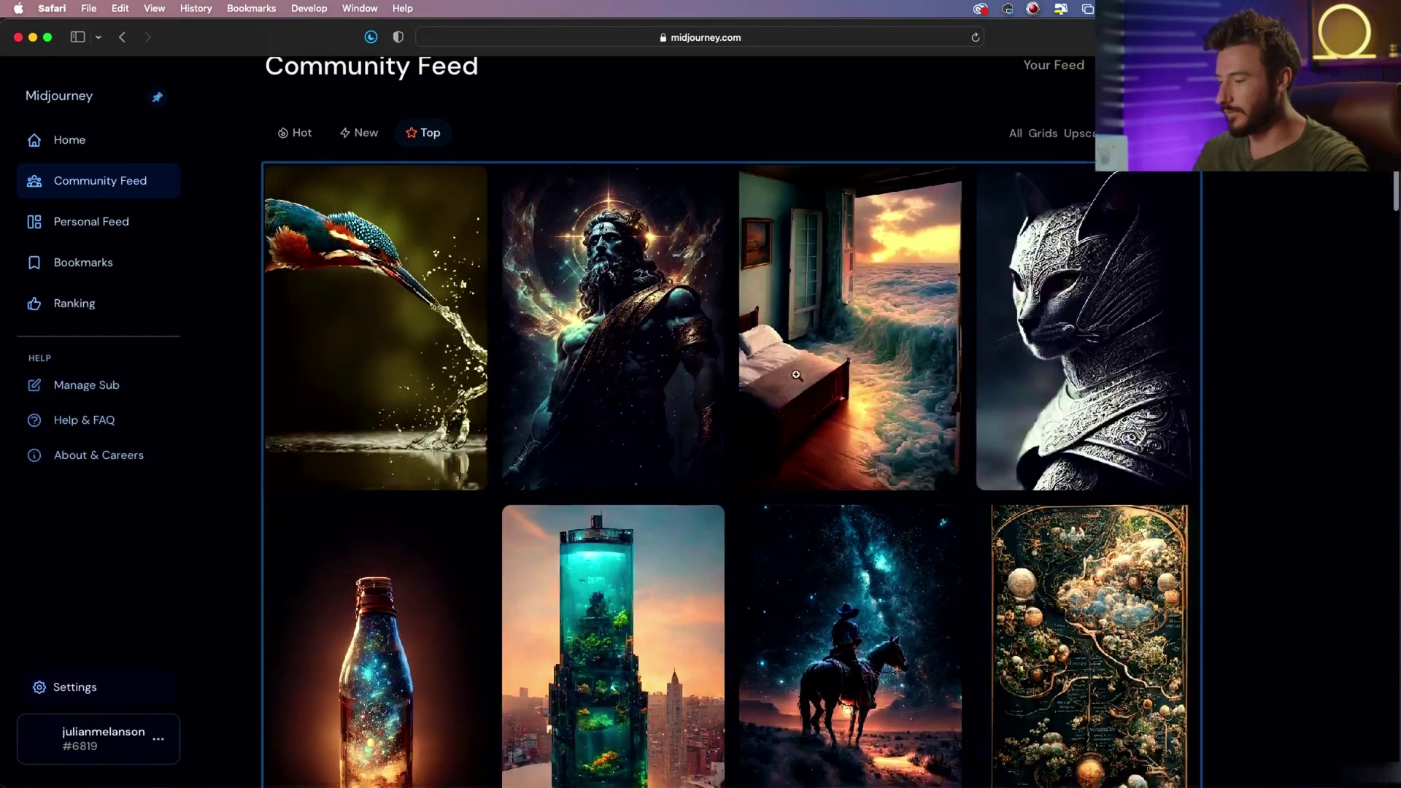
pyautogui.click(1076, 295)
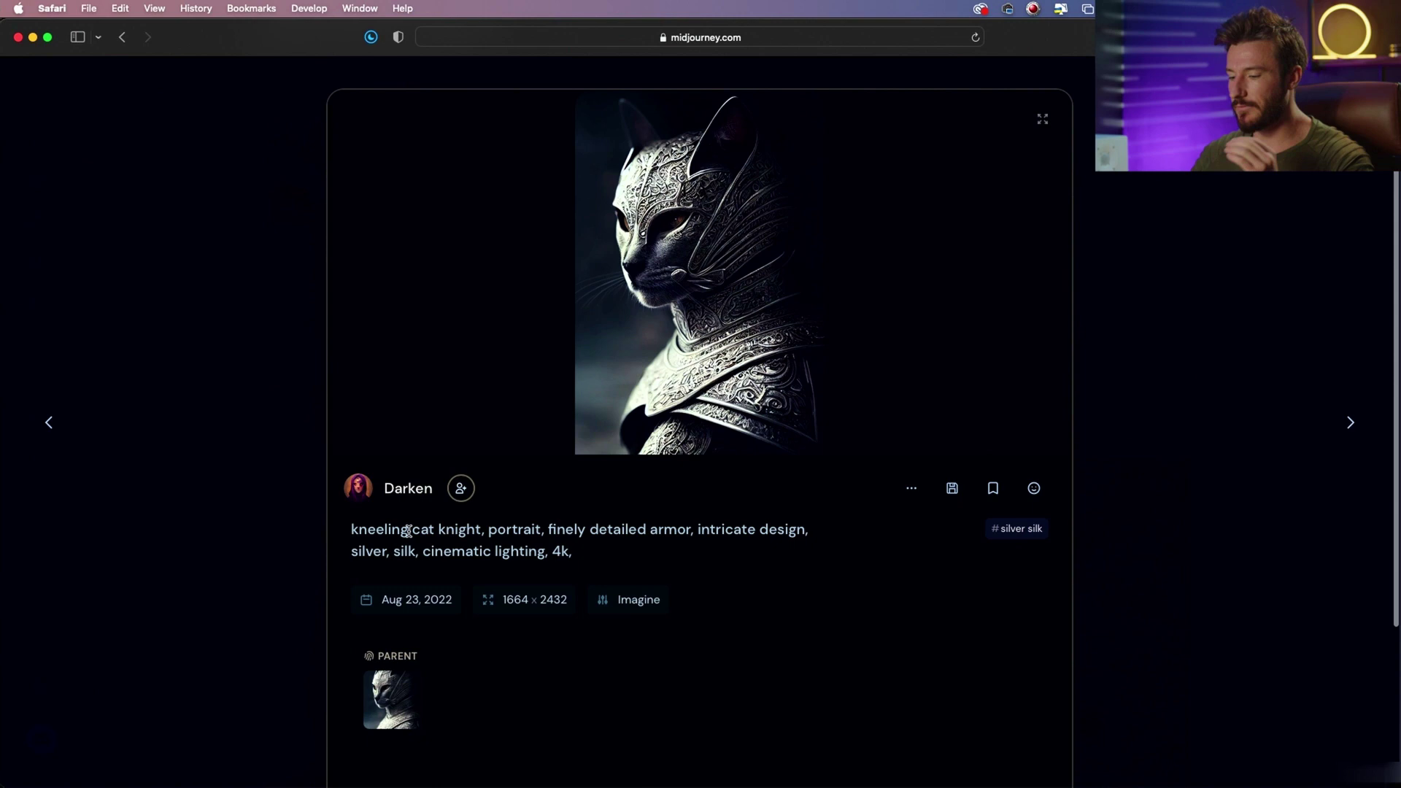
pyautogui.moveTo(372, 529); pyautogui.dragTo(595, 527)
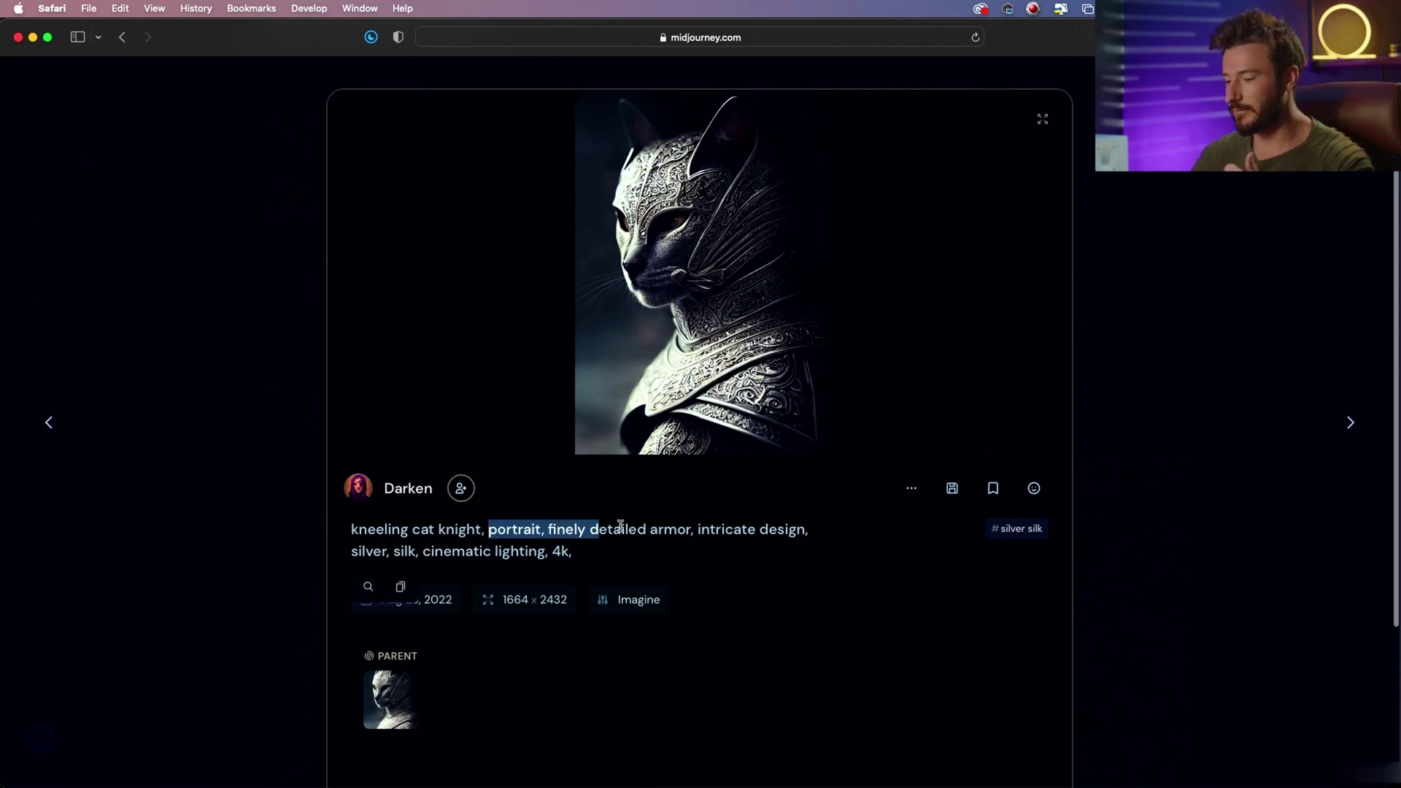
pyautogui.moveTo(714, 532); pyautogui.dragTo(777, 531)
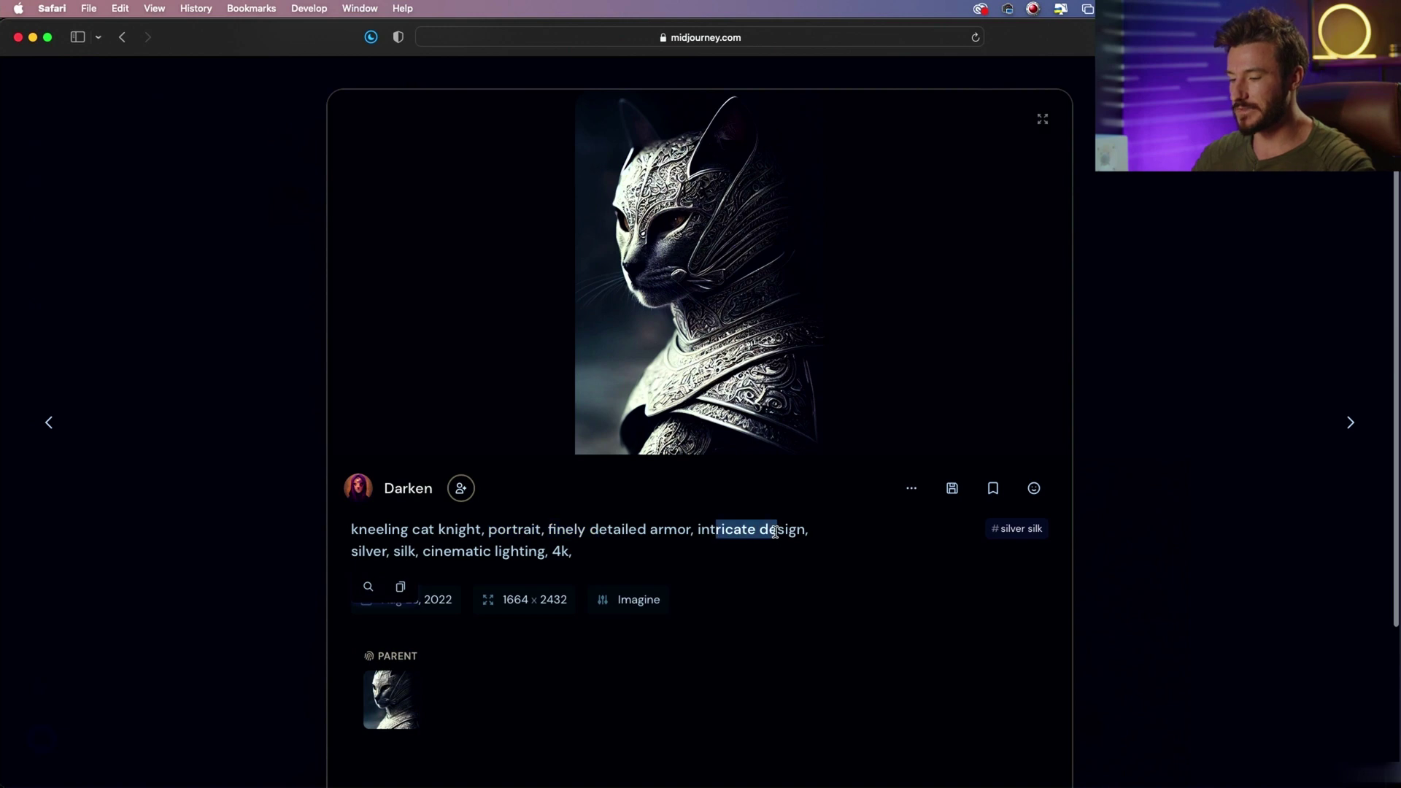
pyautogui.moveTo(453, 551); pyautogui.dragTo(566, 551)
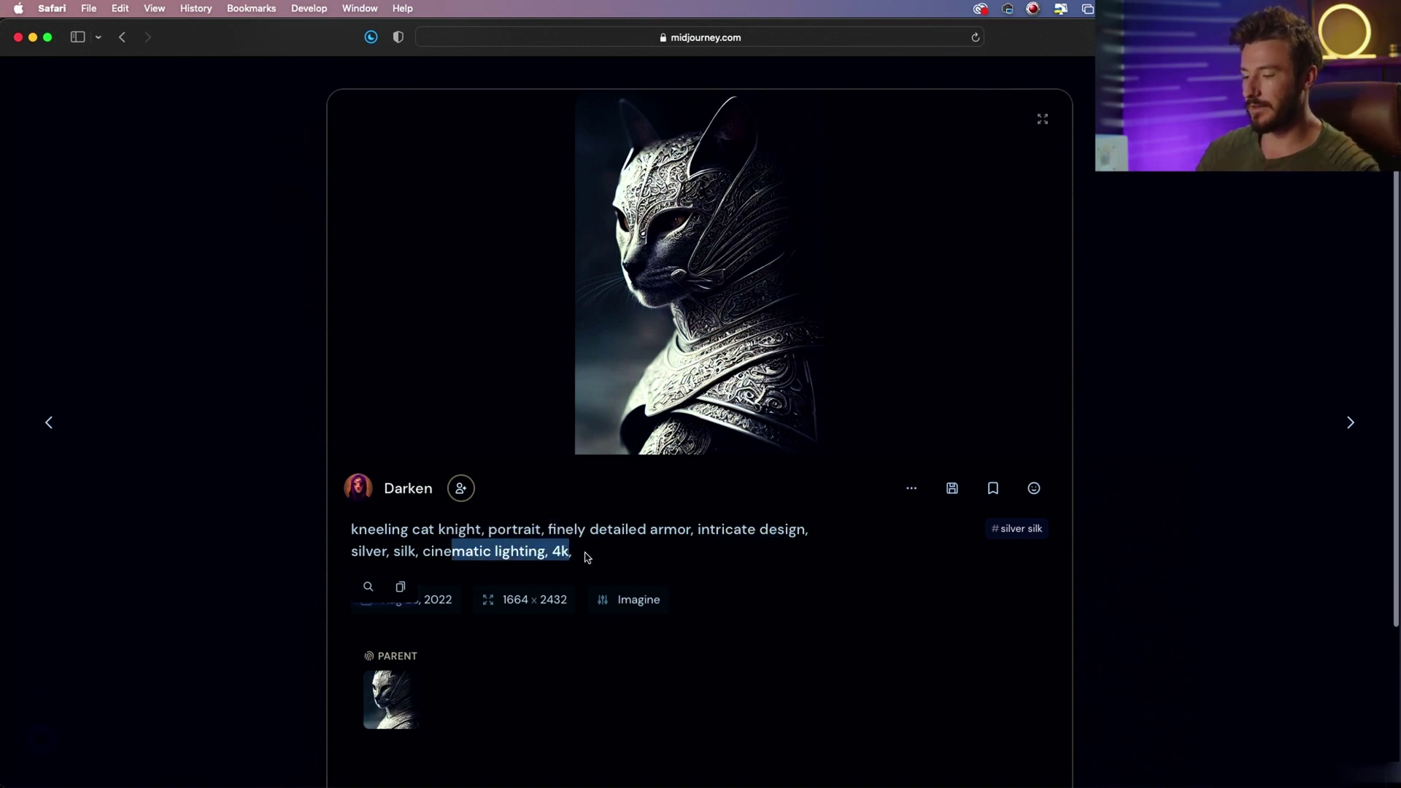
pyautogui.click(362, 530)
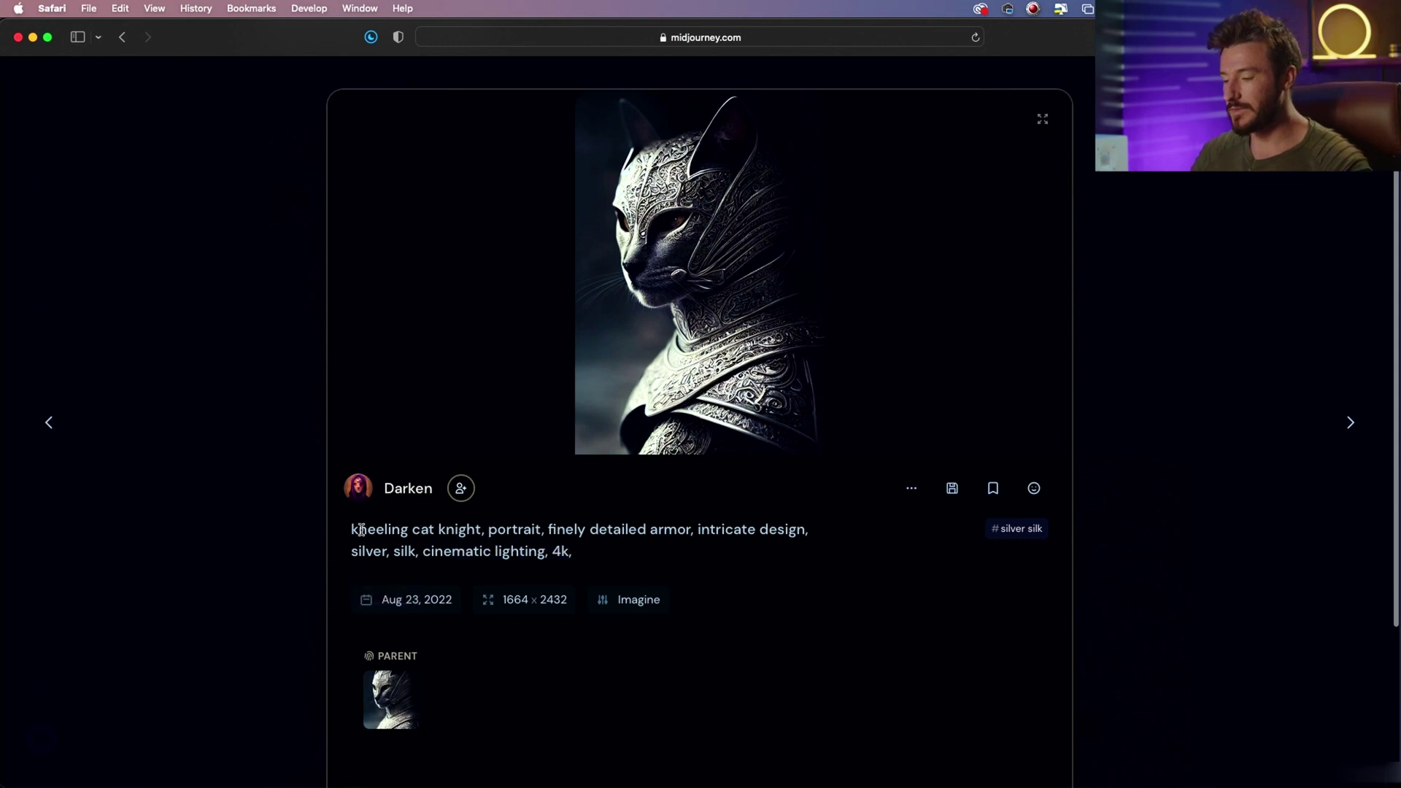
pyautogui.moveTo(353, 529); pyautogui.dragTo(475, 526)
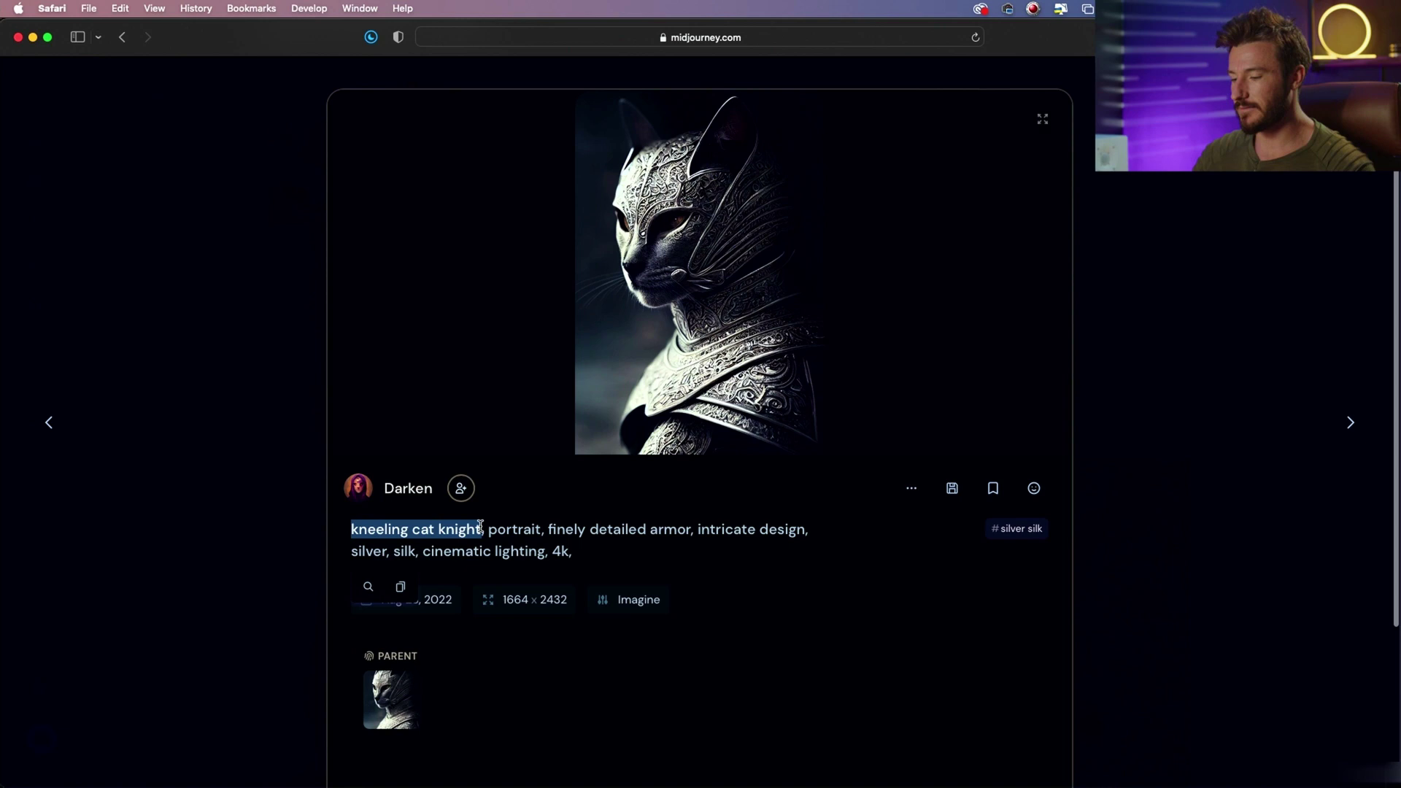
pyautogui.click(505, 529)
pyautogui.moveTo(489, 531); pyautogui.dragTo(672, 529)
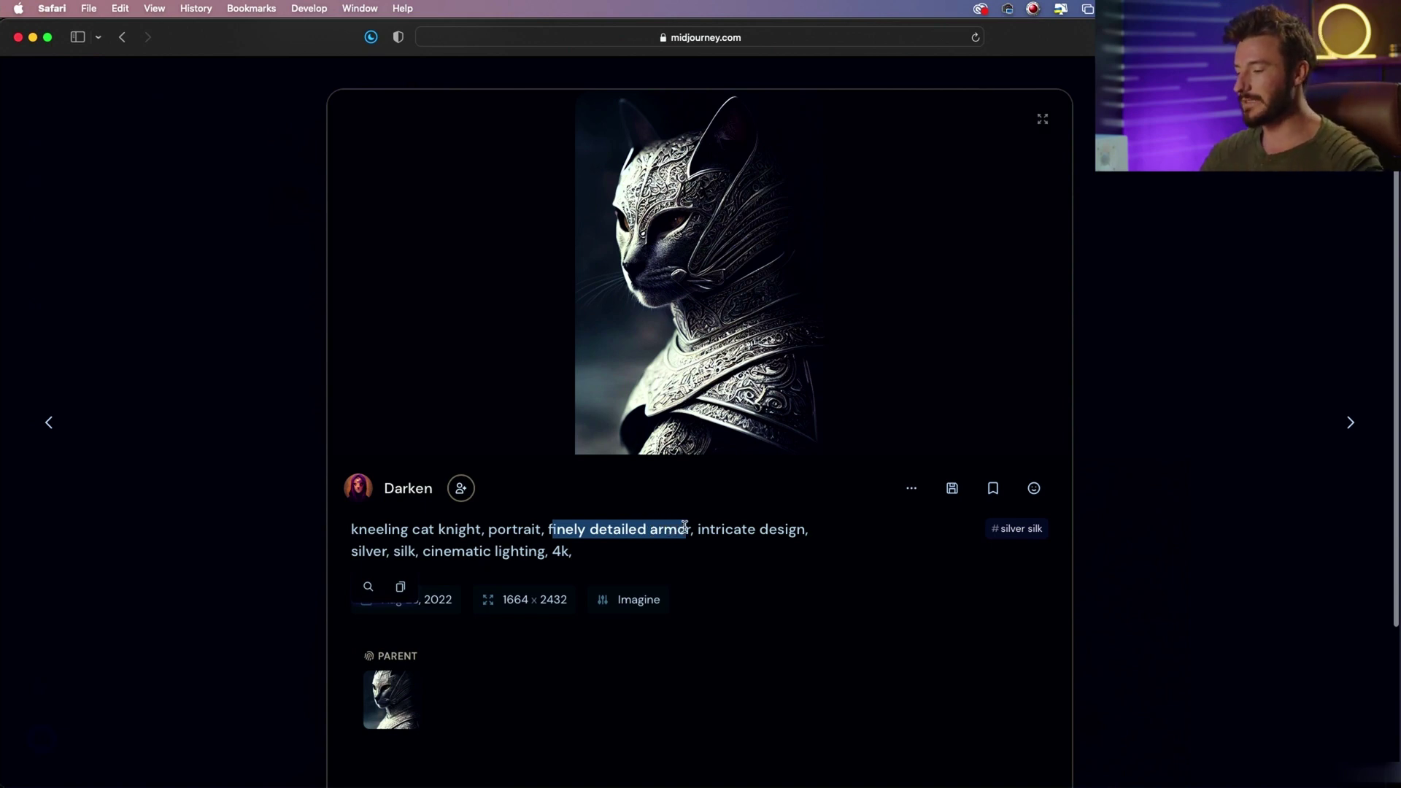
pyautogui.moveTo(710, 529); pyautogui.dragTo(758, 529)
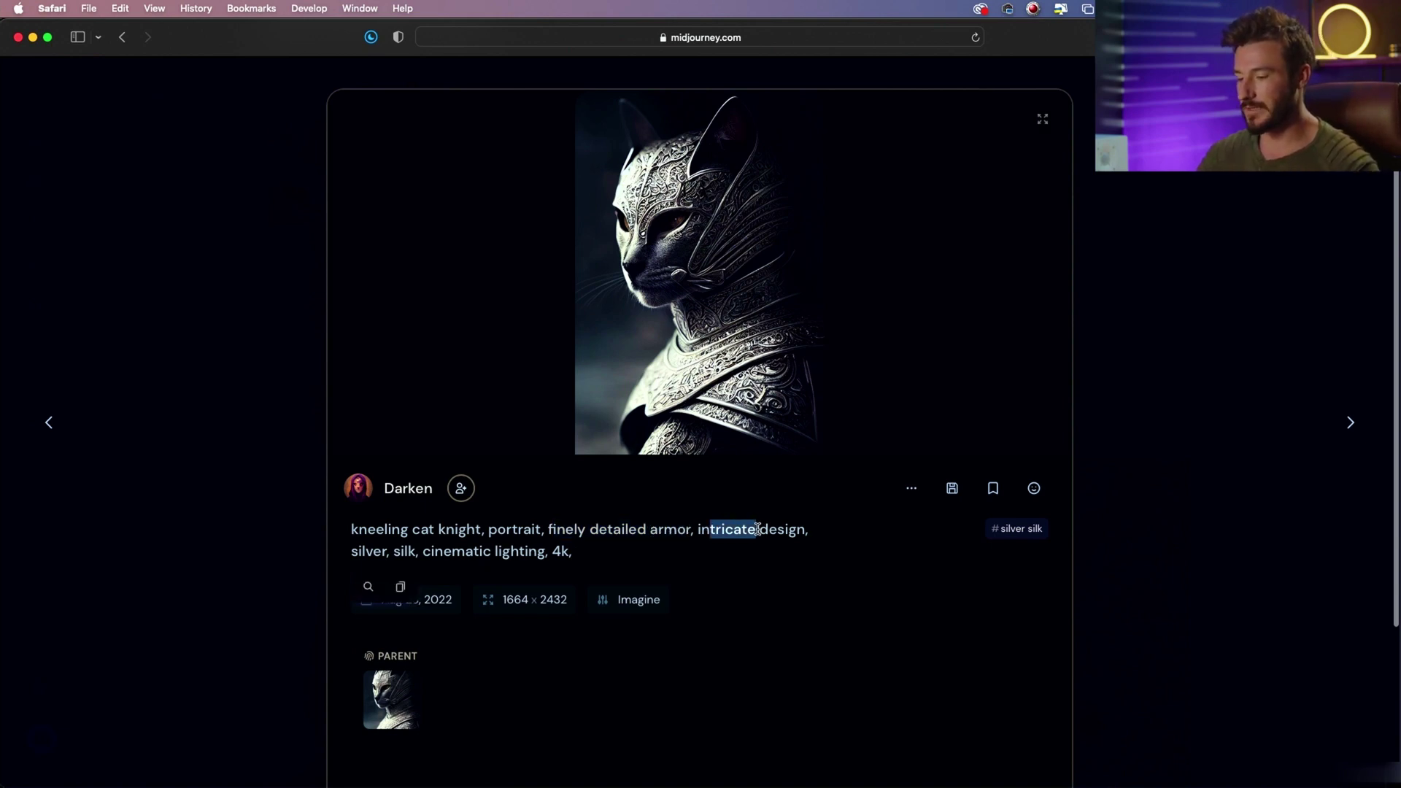
pyautogui.moveTo(431, 551); pyautogui.dragTo(541, 553)
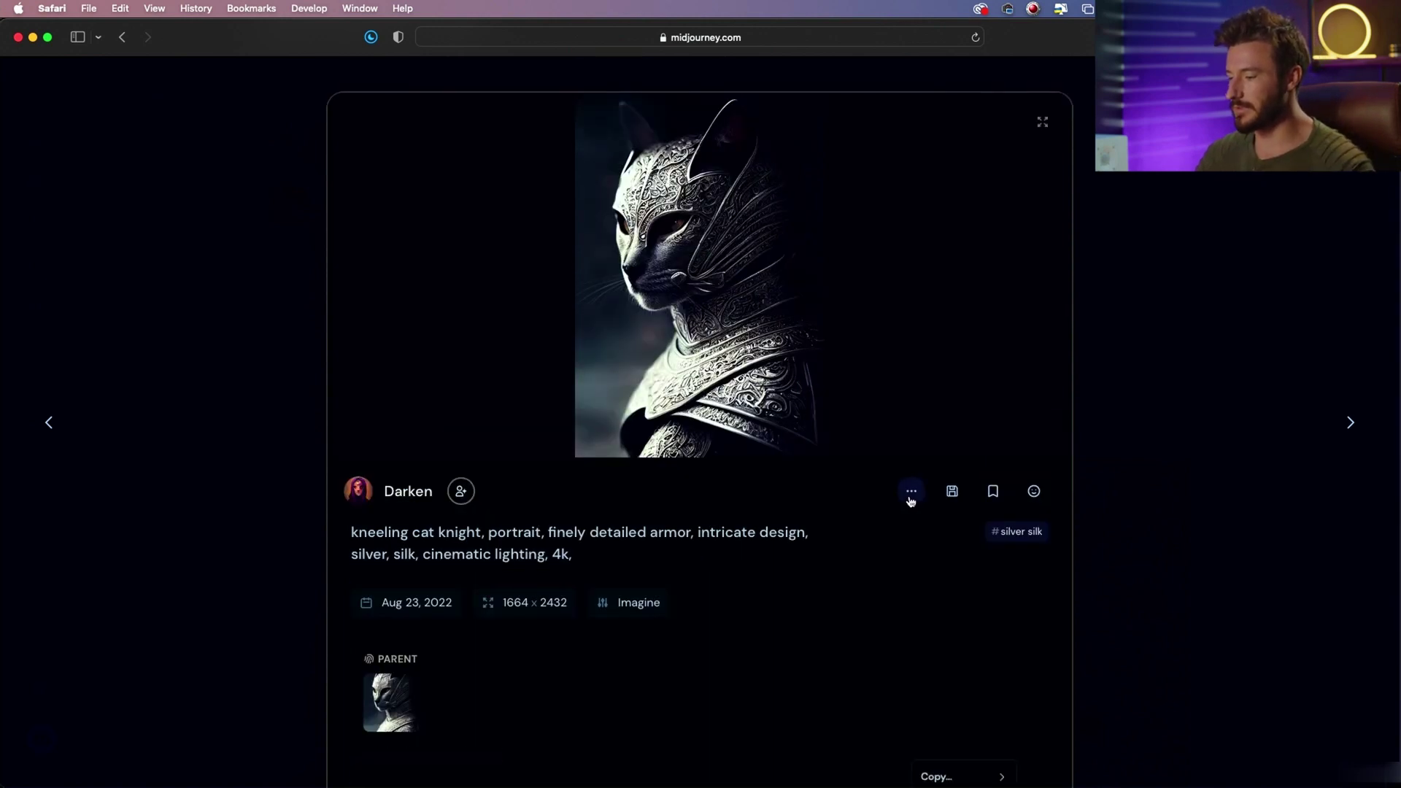
# - Copy the cat knight post's Full Command from its options menu
pyautogui.click(912, 496)
pyautogui.moveTo(887, 345)
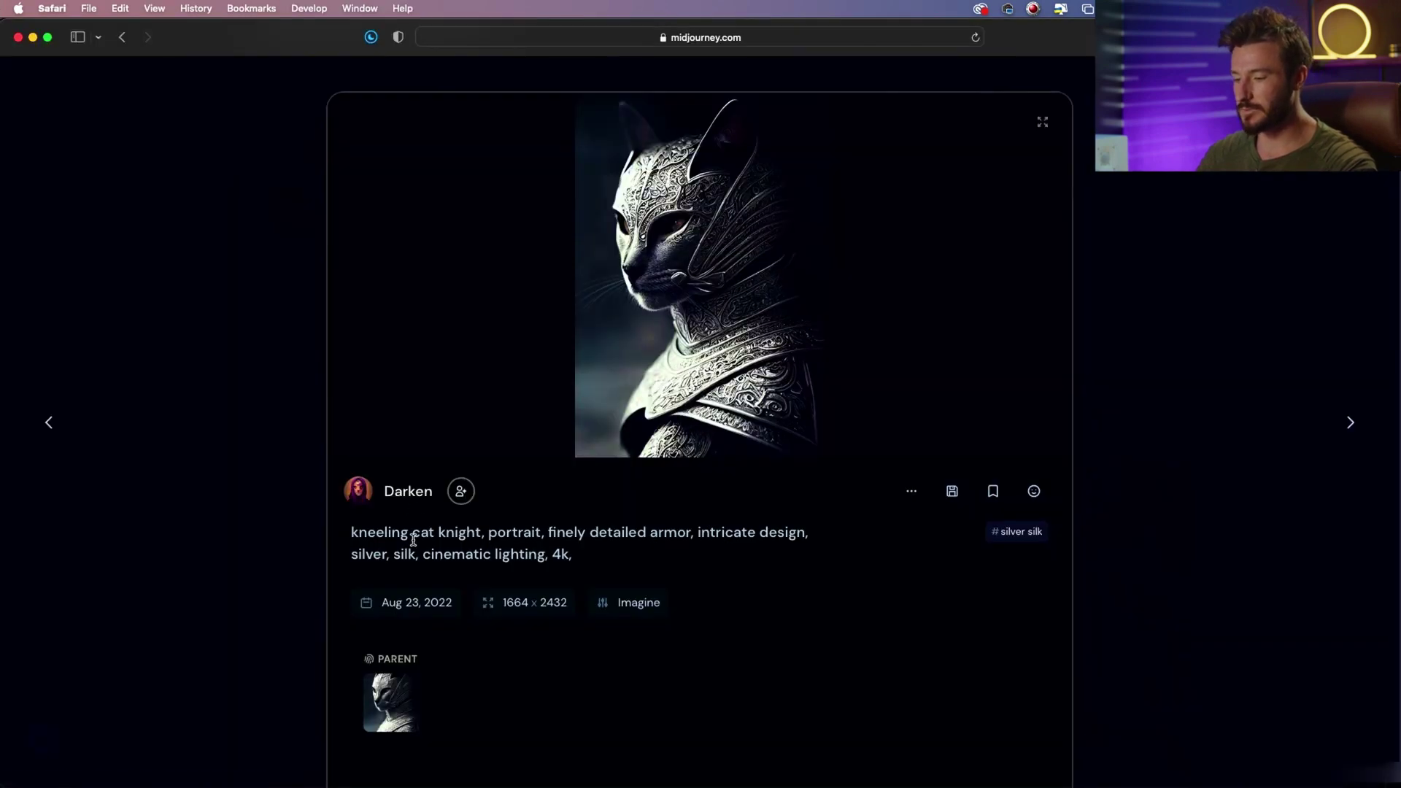
pyautogui.moveTo(412, 533); pyautogui.dragTo(663, 534)
pyautogui.click(911, 491)
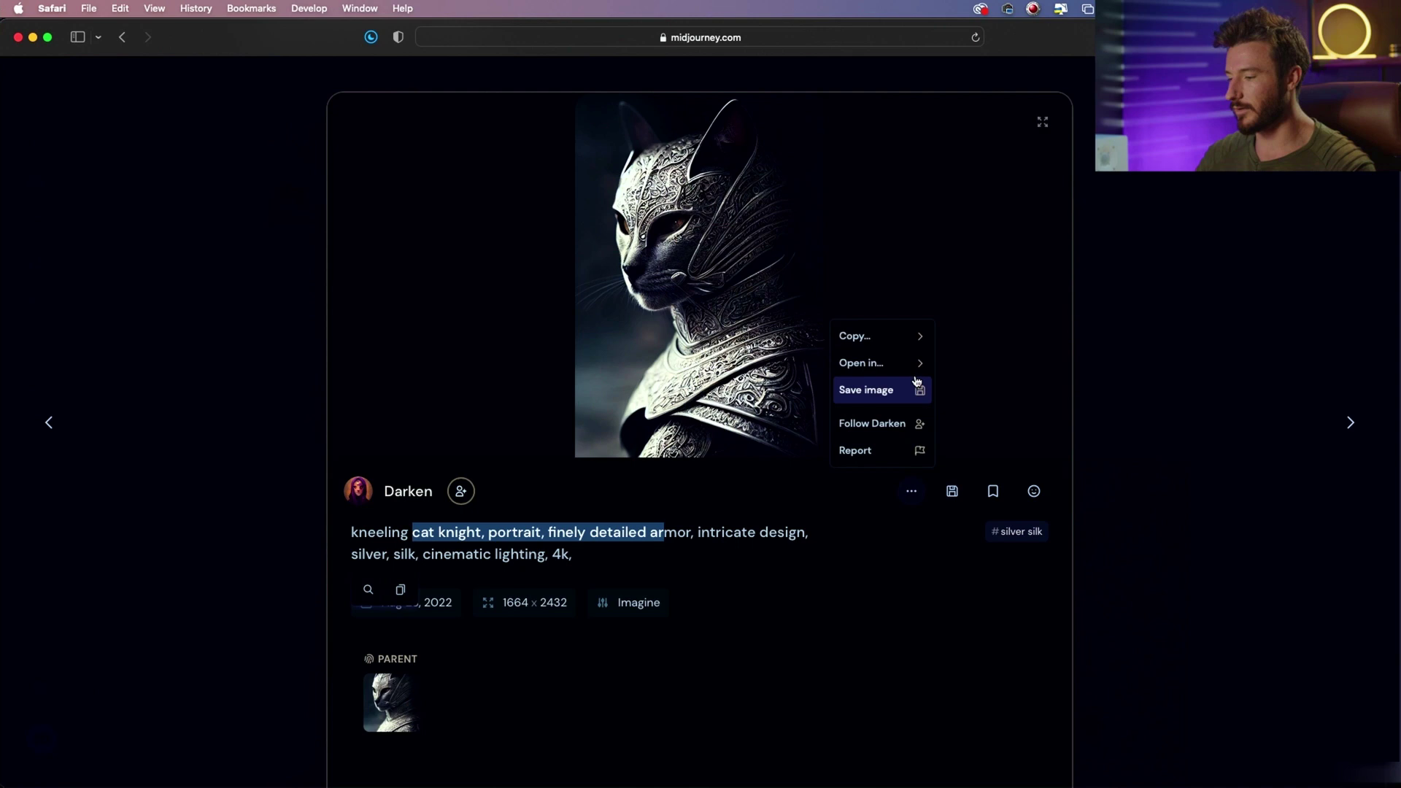
pyautogui.moveTo(917, 333)
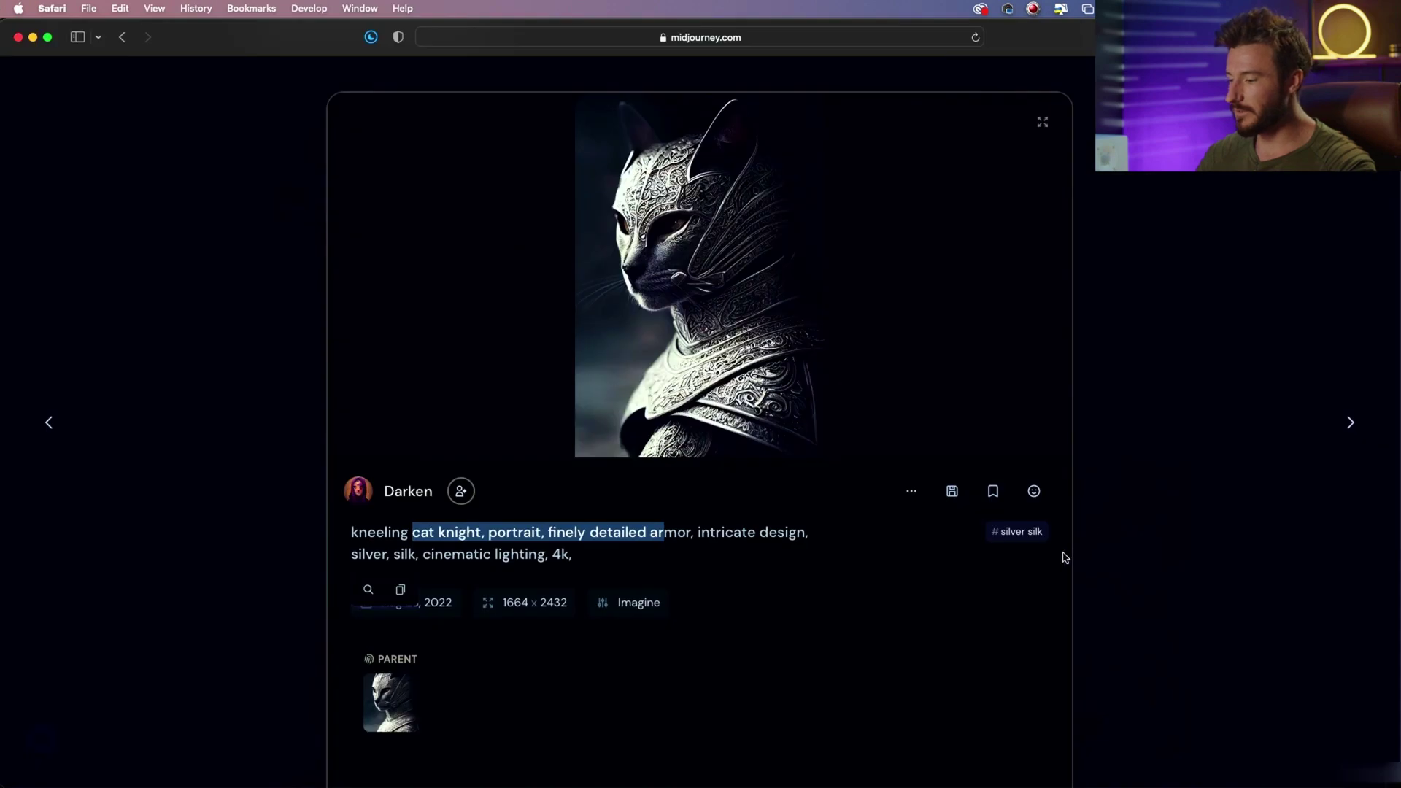
pyautogui.click(911, 491)
pyautogui.moveTo(891, 338)
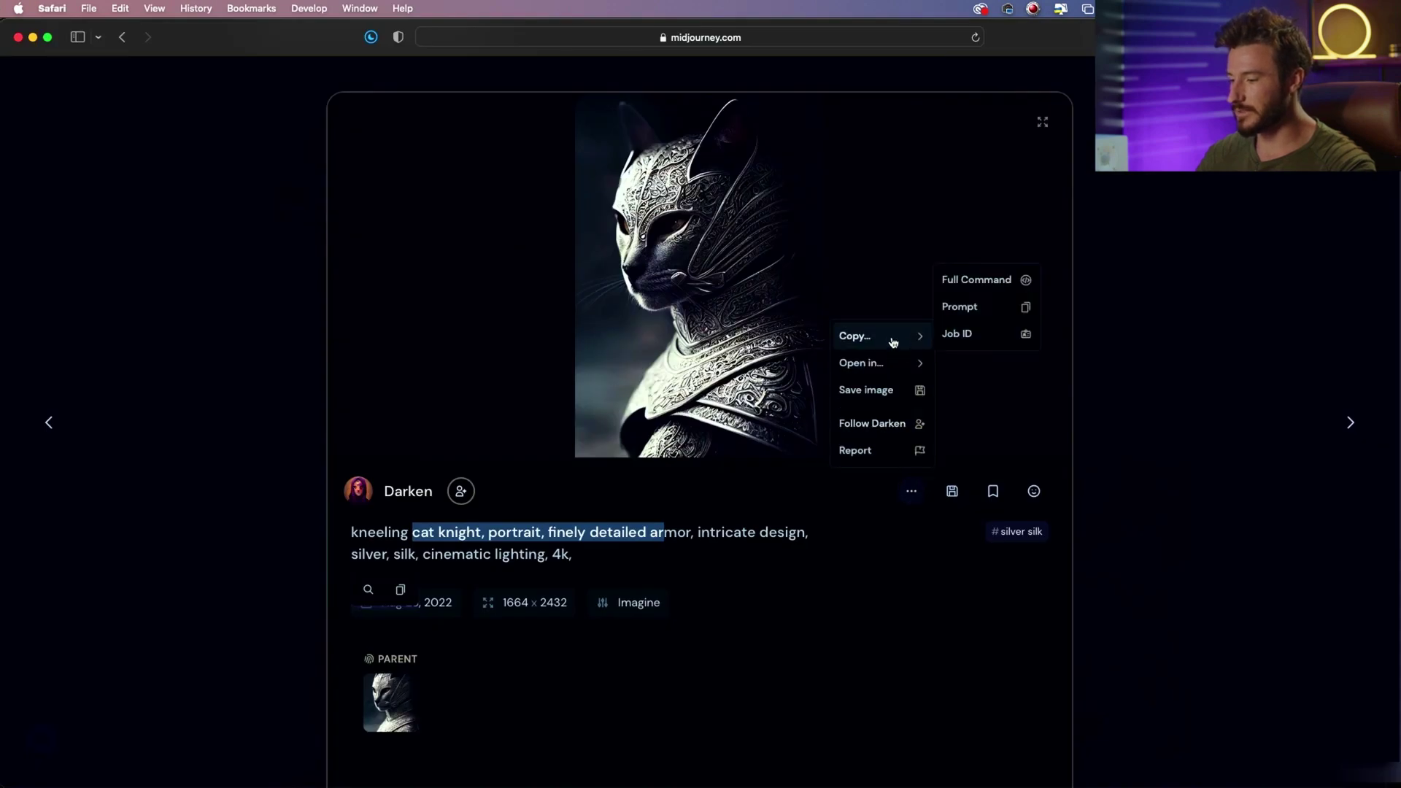
pyautogui.click(967, 283)
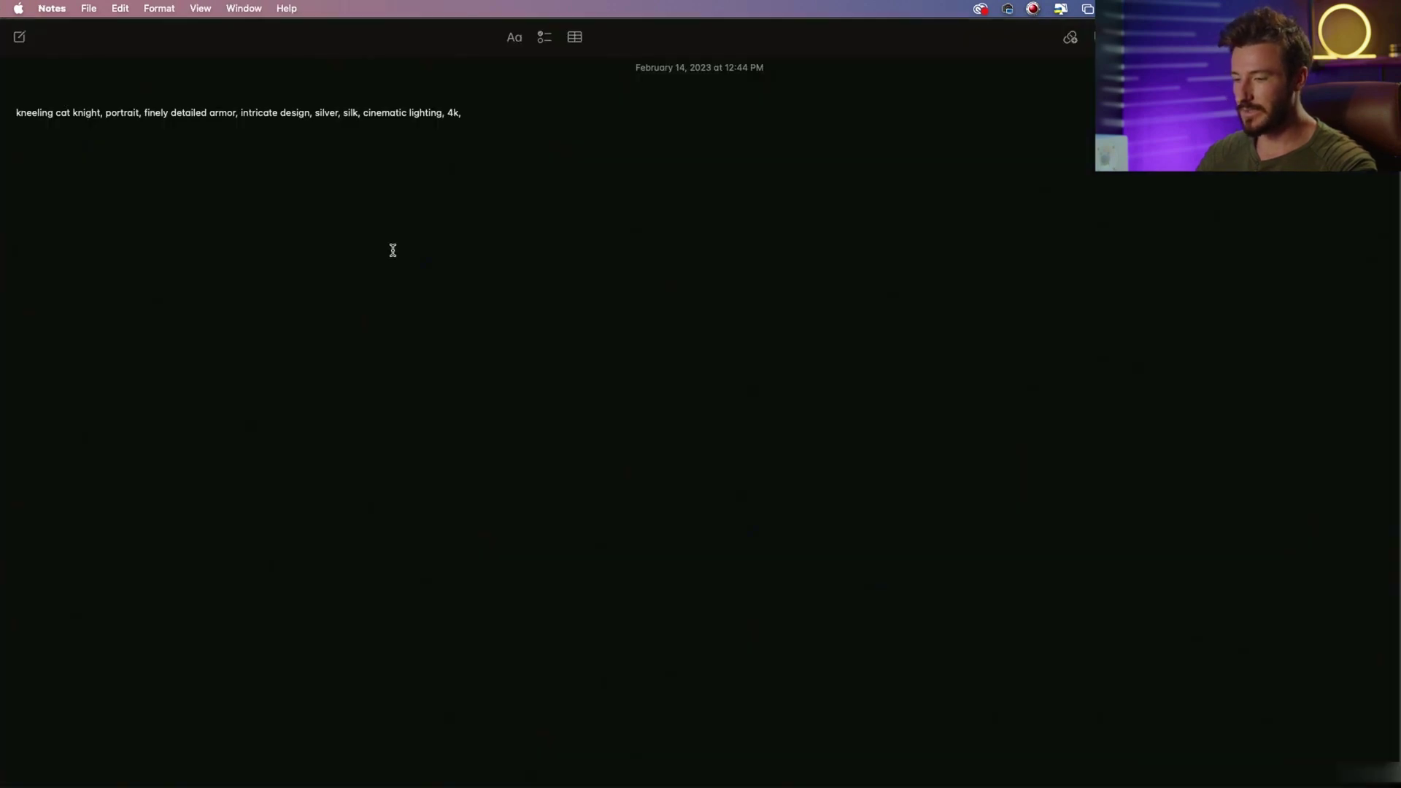
# - Paste the command into the notes and highlight '--ar 9:16 --beta --upbeta'
pyautogui.press('super+v')
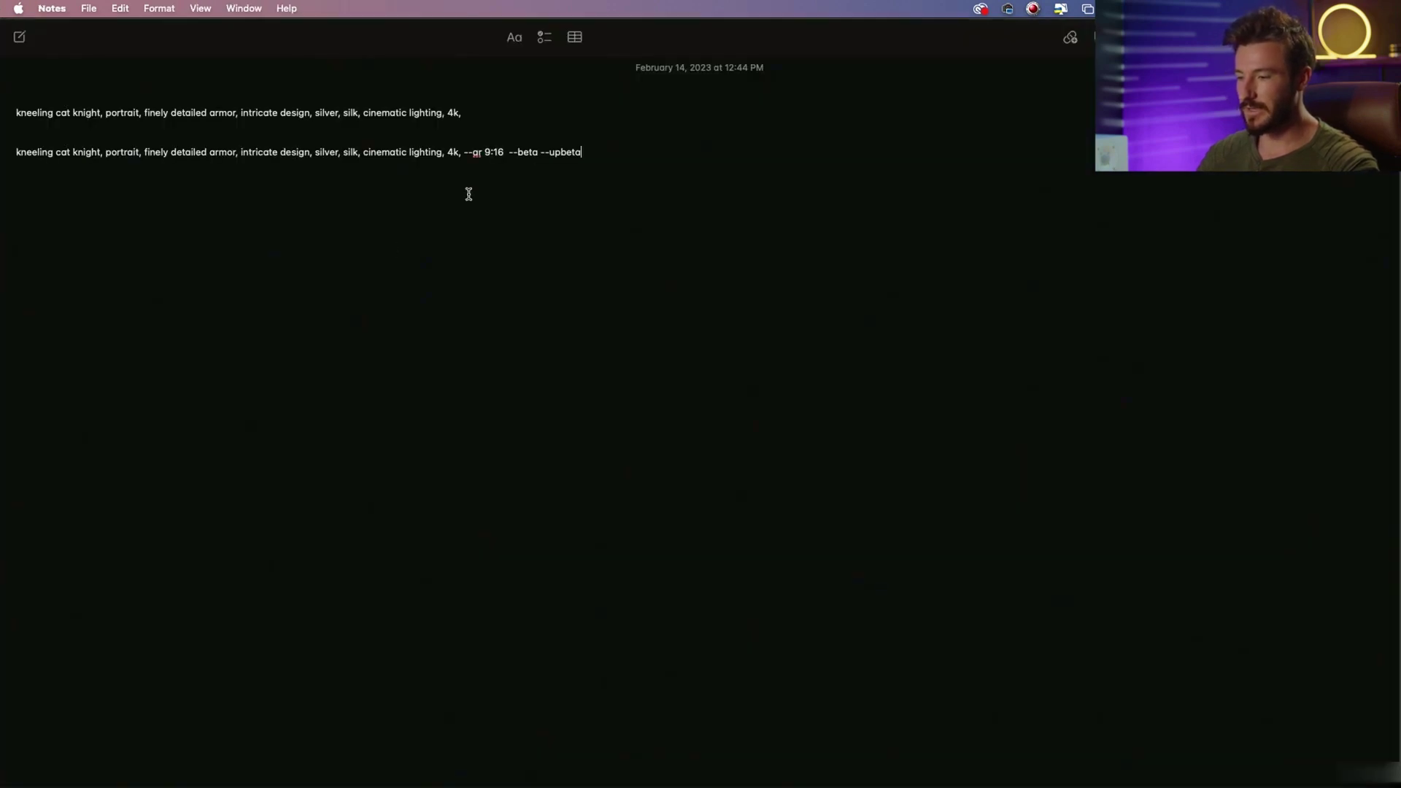
pyautogui.doubleClick(468, 154)
pyautogui.click(464, 150)
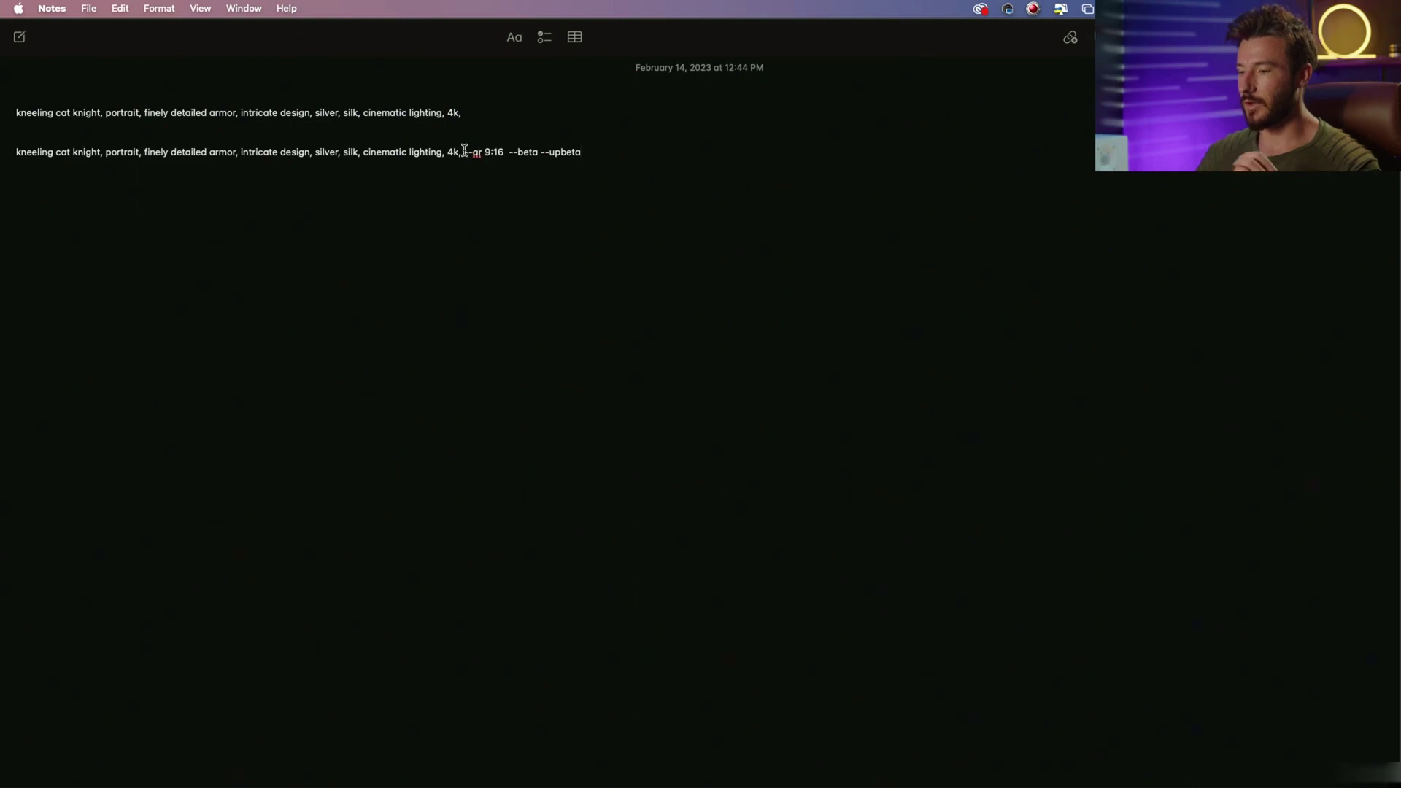
pyautogui.moveTo(464, 150)
pyautogui.mouseDown()
pyautogui.moveTo(116, 133)
pyautogui.moveTo(595, 149)
pyautogui.moveTo(489, 151)
pyautogui.mouseUp()
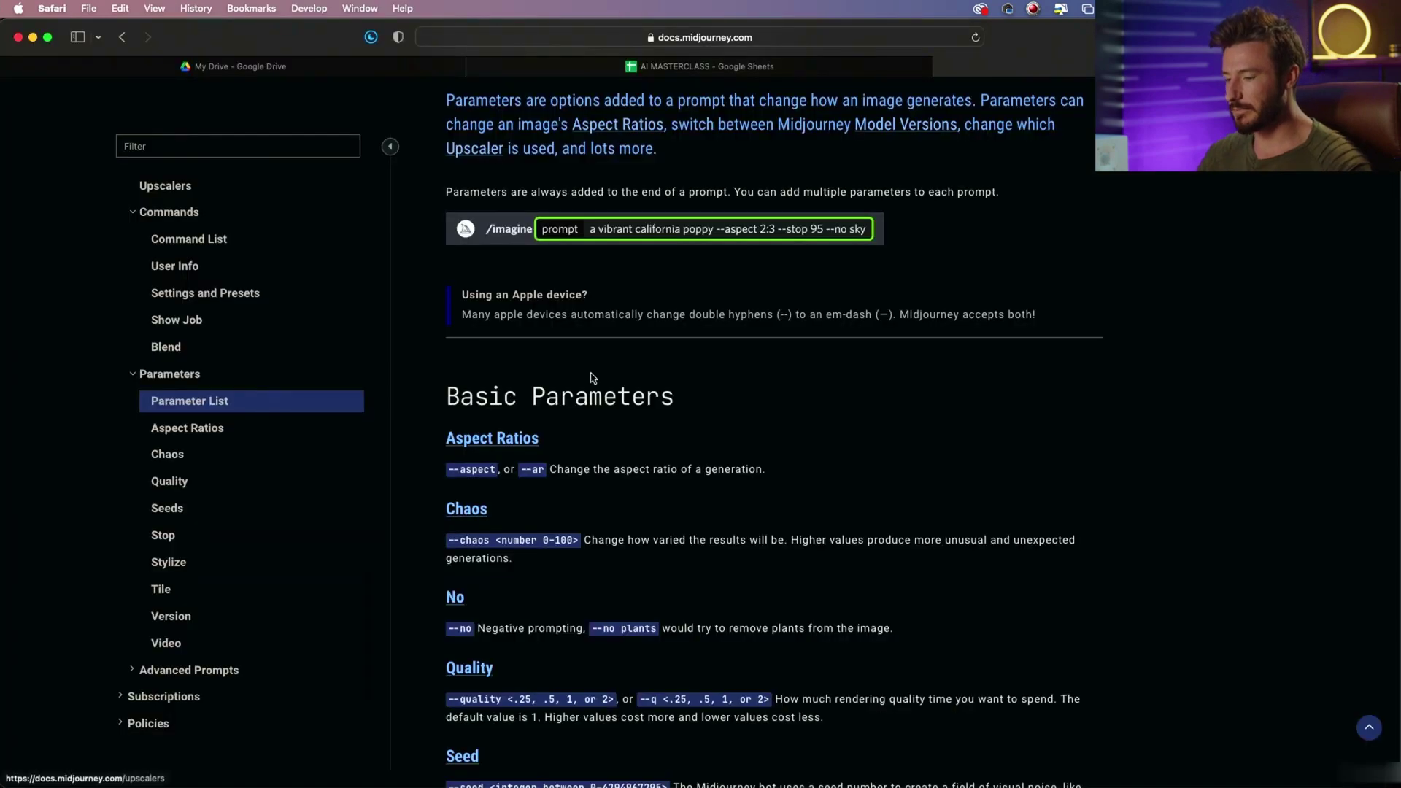
# - Scroll through the Basic Parameters and highlight the --seed syntax and its range
pyautogui.scroll(-4, 593, 343)
pyautogui.scroll(-3, 591, 337)
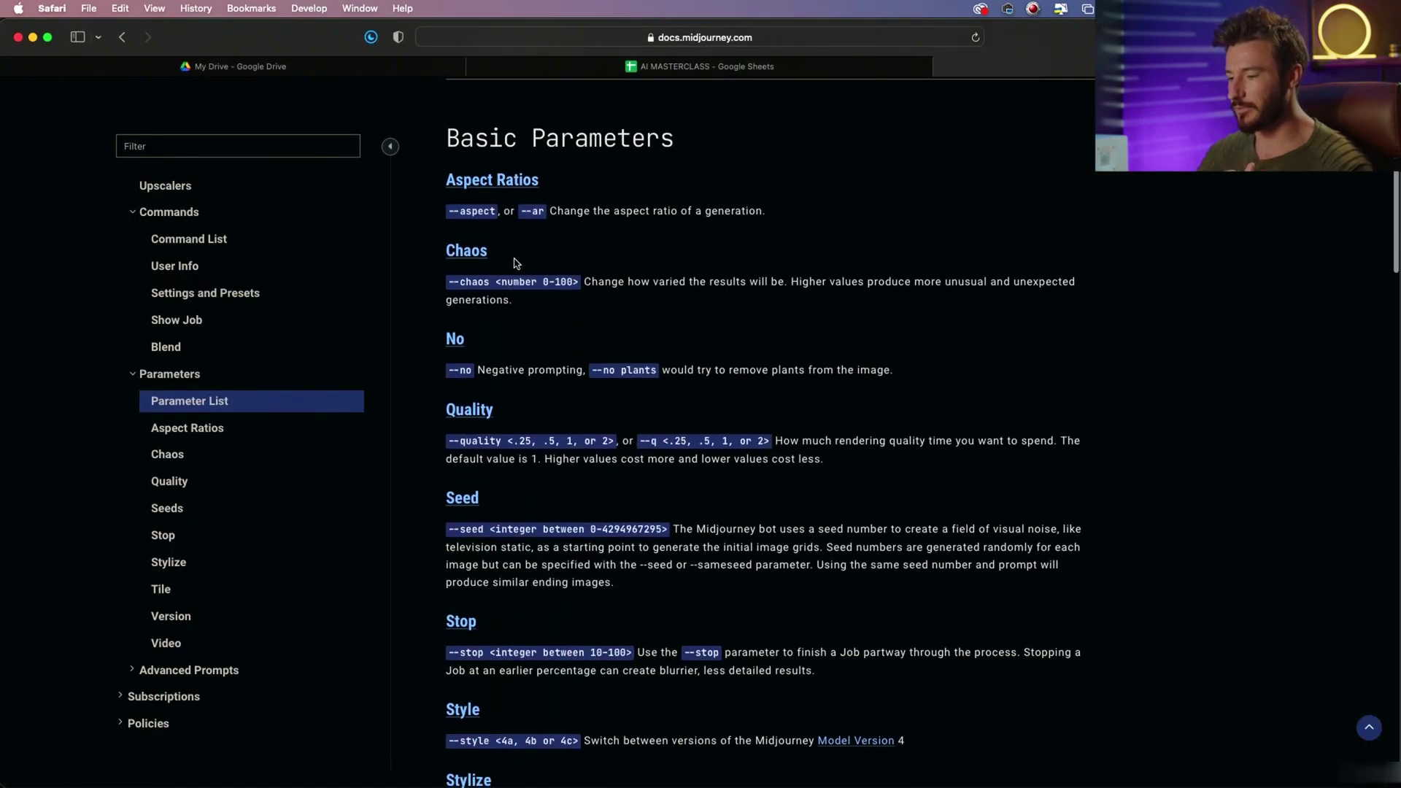
pyautogui.scroll(-3, 451, 219)
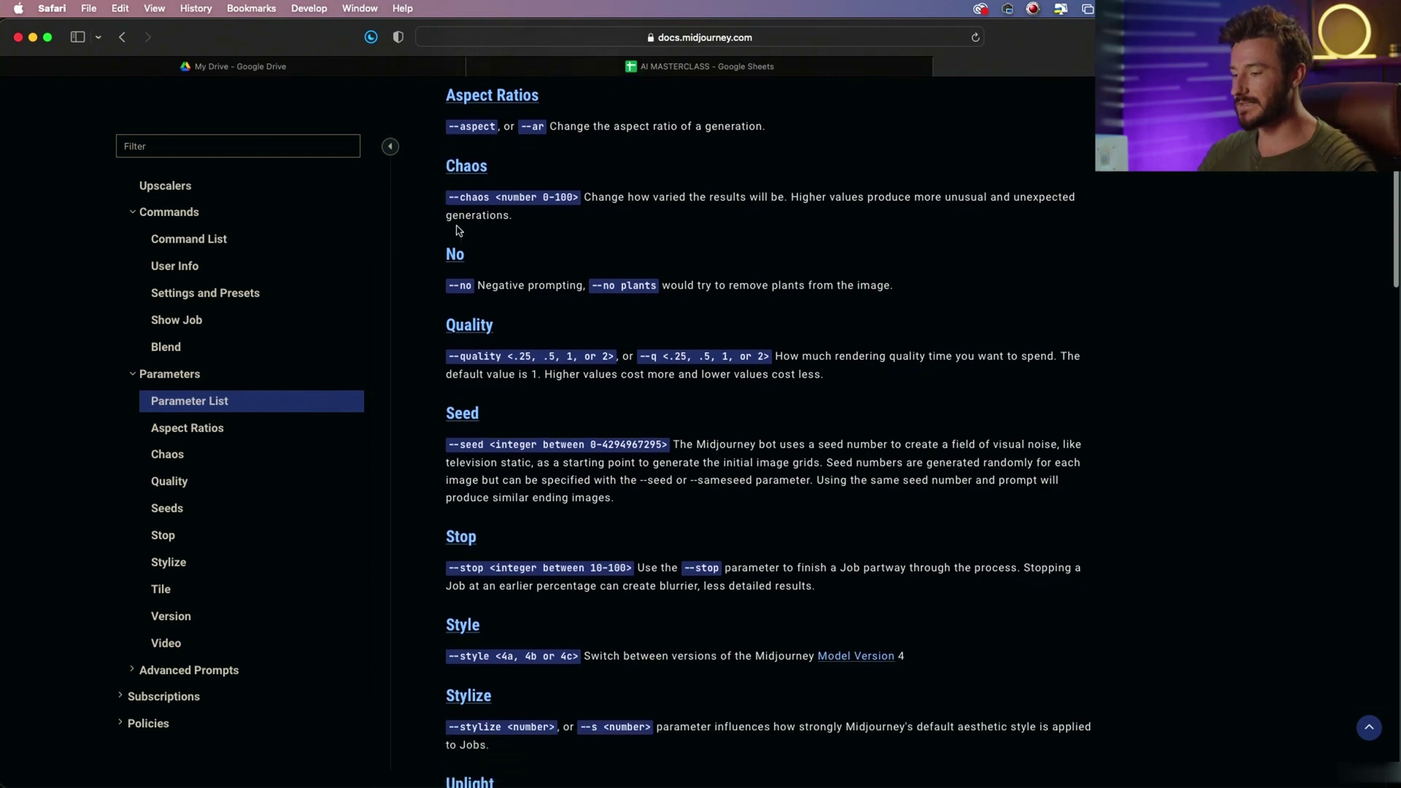
pyautogui.scroll(-1, 560, 317)
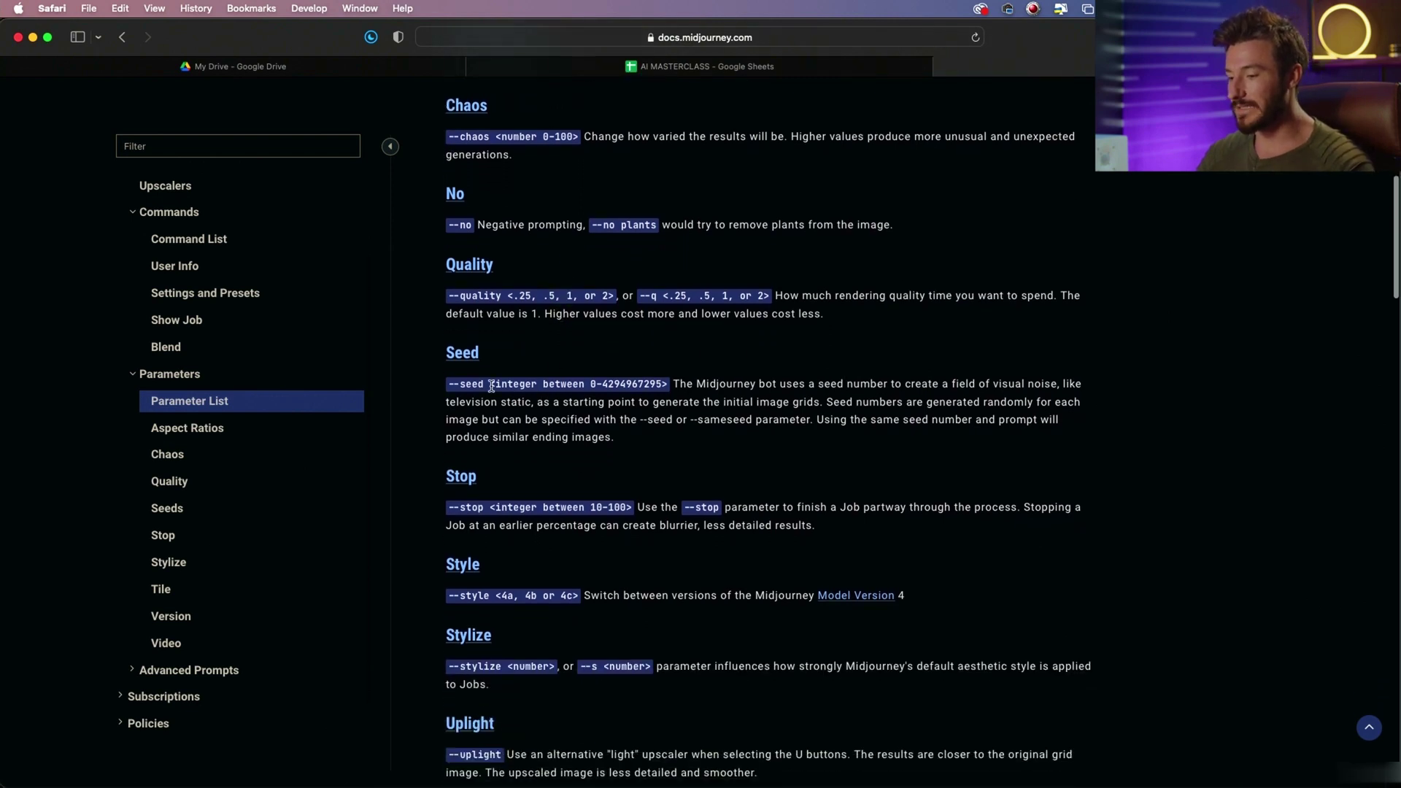
pyautogui.moveTo(446, 385); pyautogui.dragTo(683, 388)
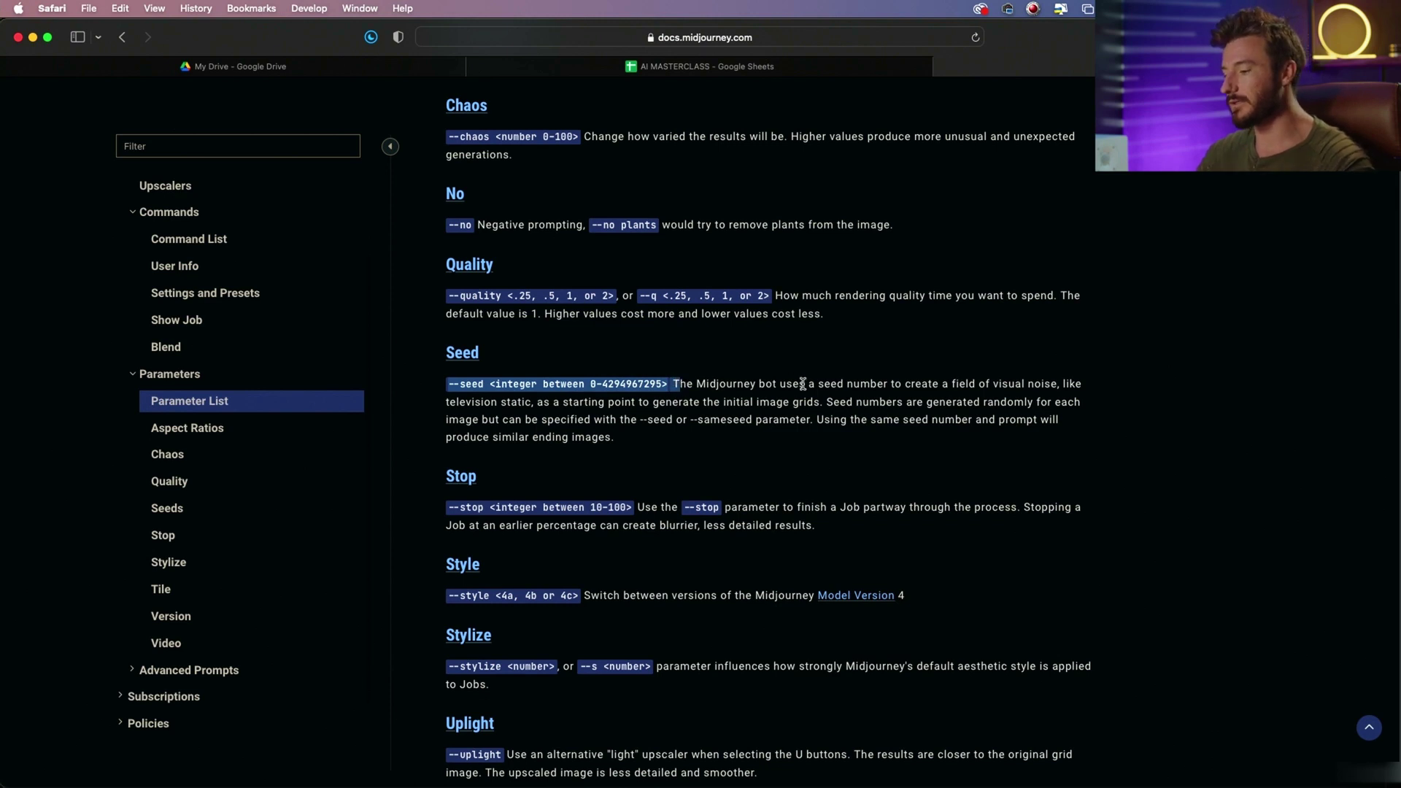
# - Scroll to the Model Version Parameters and highlight the --testp description
pyautogui.scroll(-1, 740, 389)
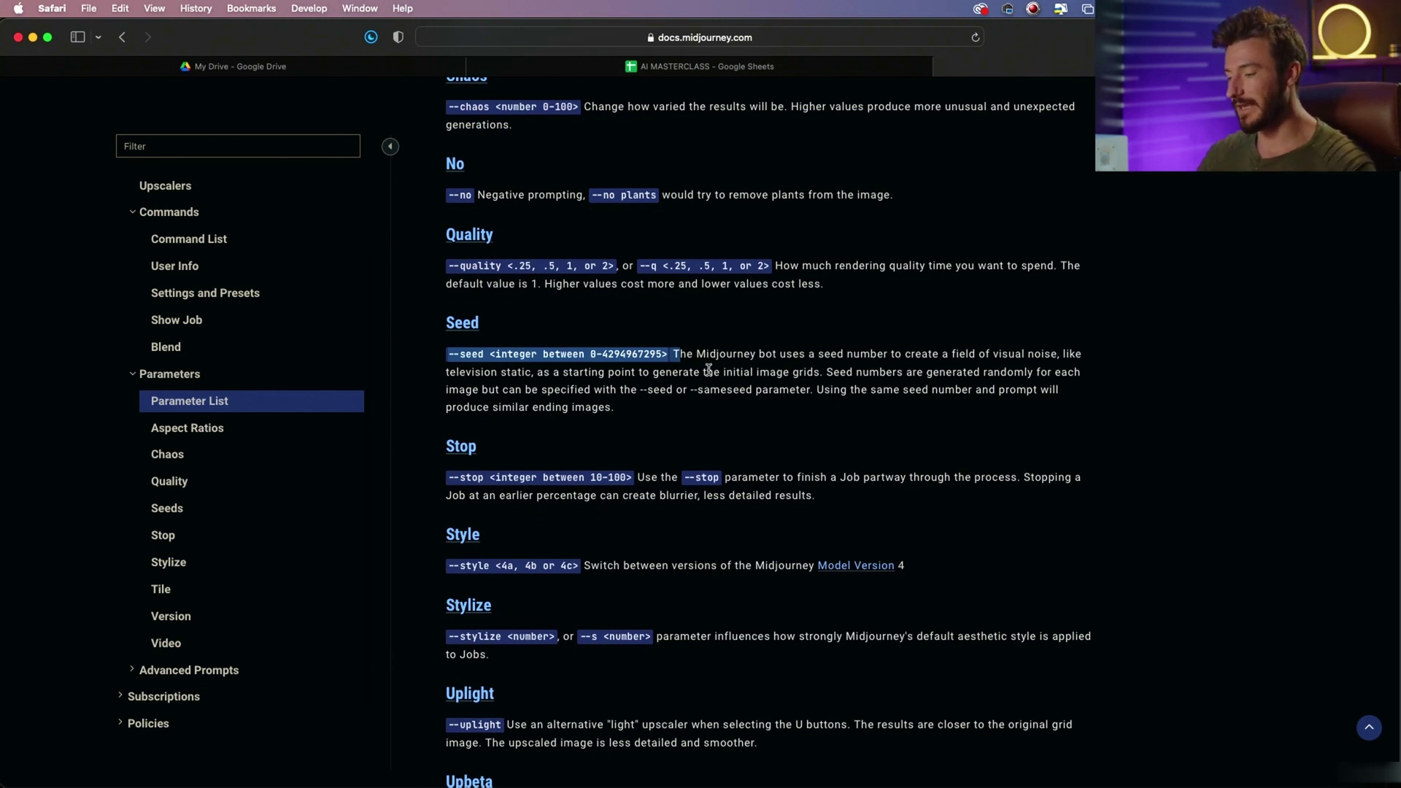
pyautogui.scroll(-4, 709, 370)
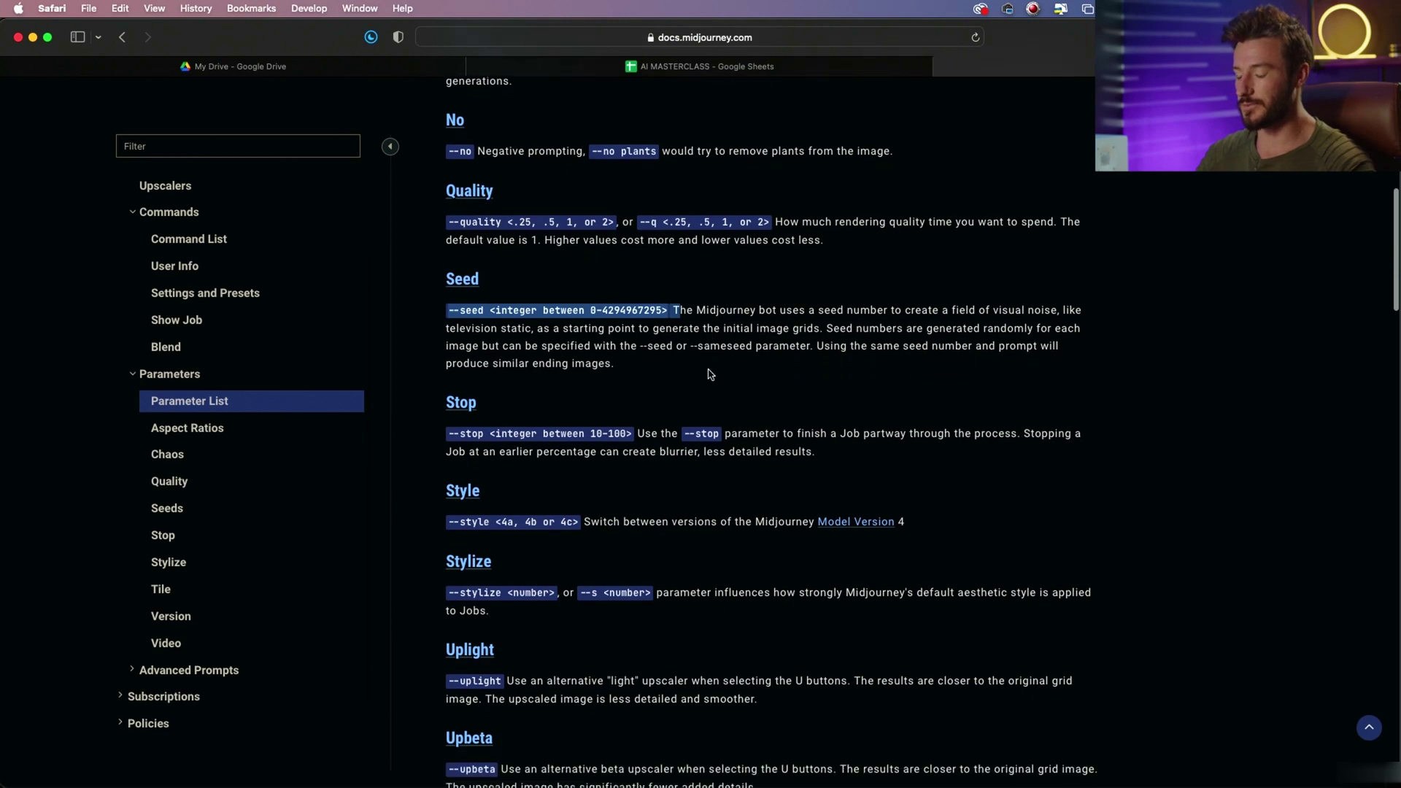
pyautogui.scroll(-20, 709, 370)
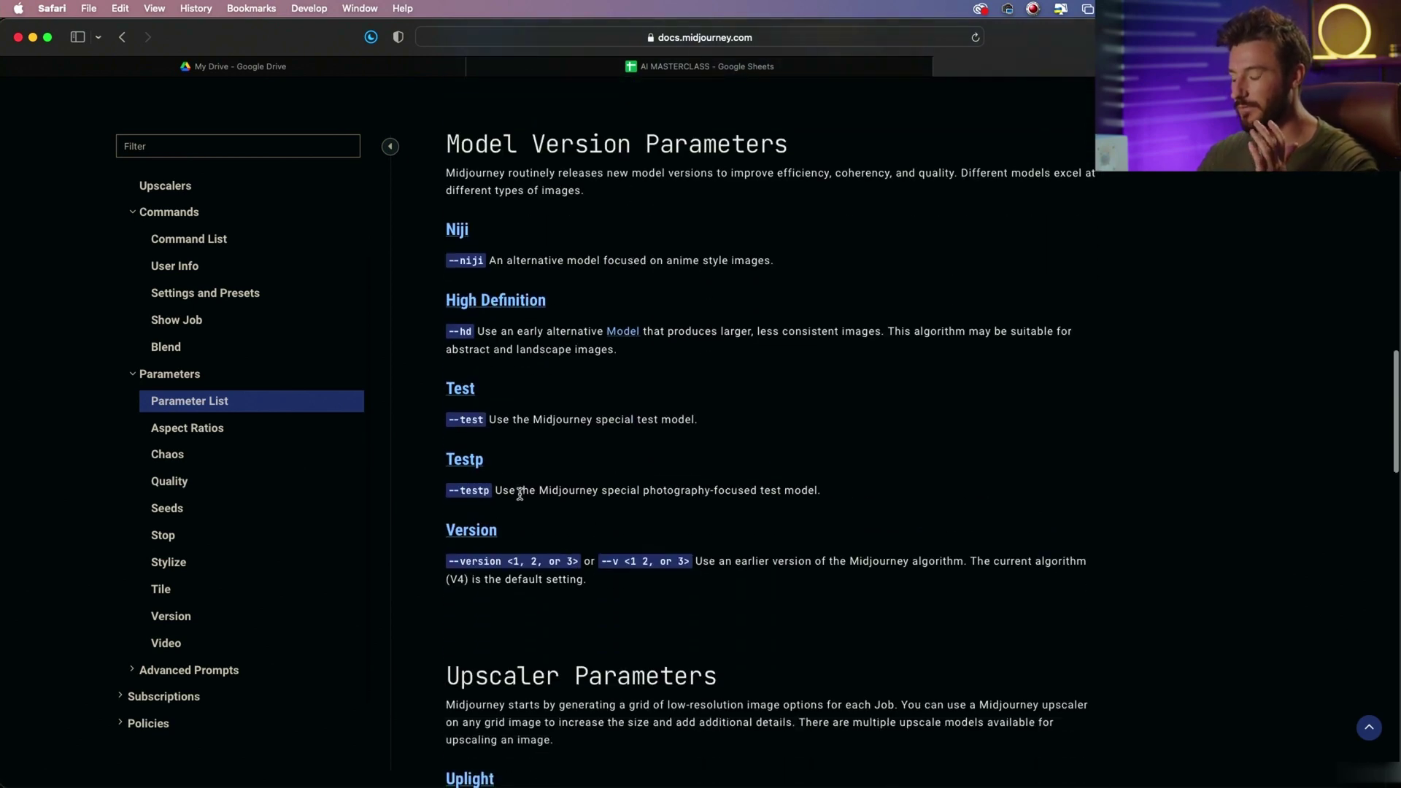
pyautogui.moveTo(822, 491); pyautogui.dragTo(442, 460)
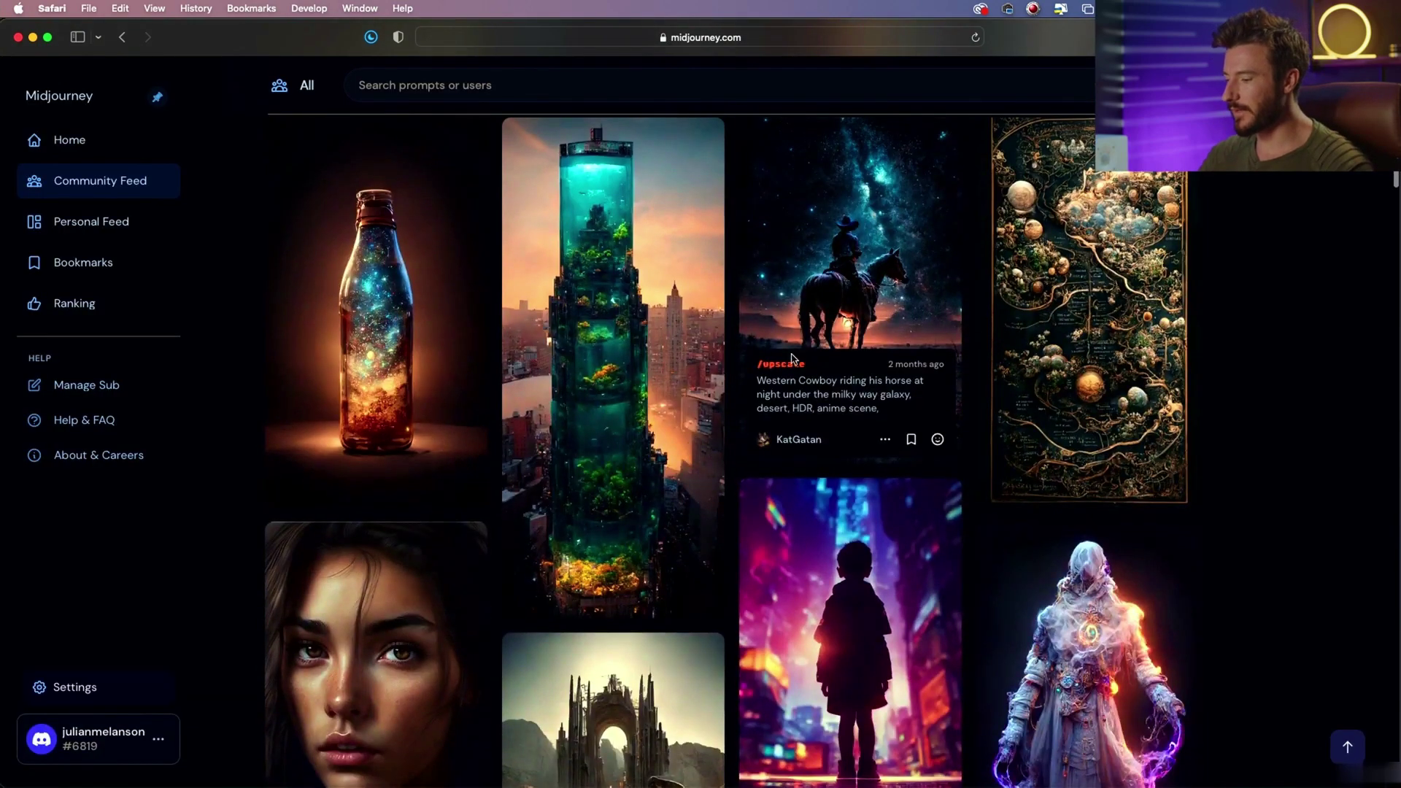
# - Open the gold-headdress 'Queen of vanilla' portrait post and view its parent four-image grid
pyautogui.scroll(-10, 792, 356)
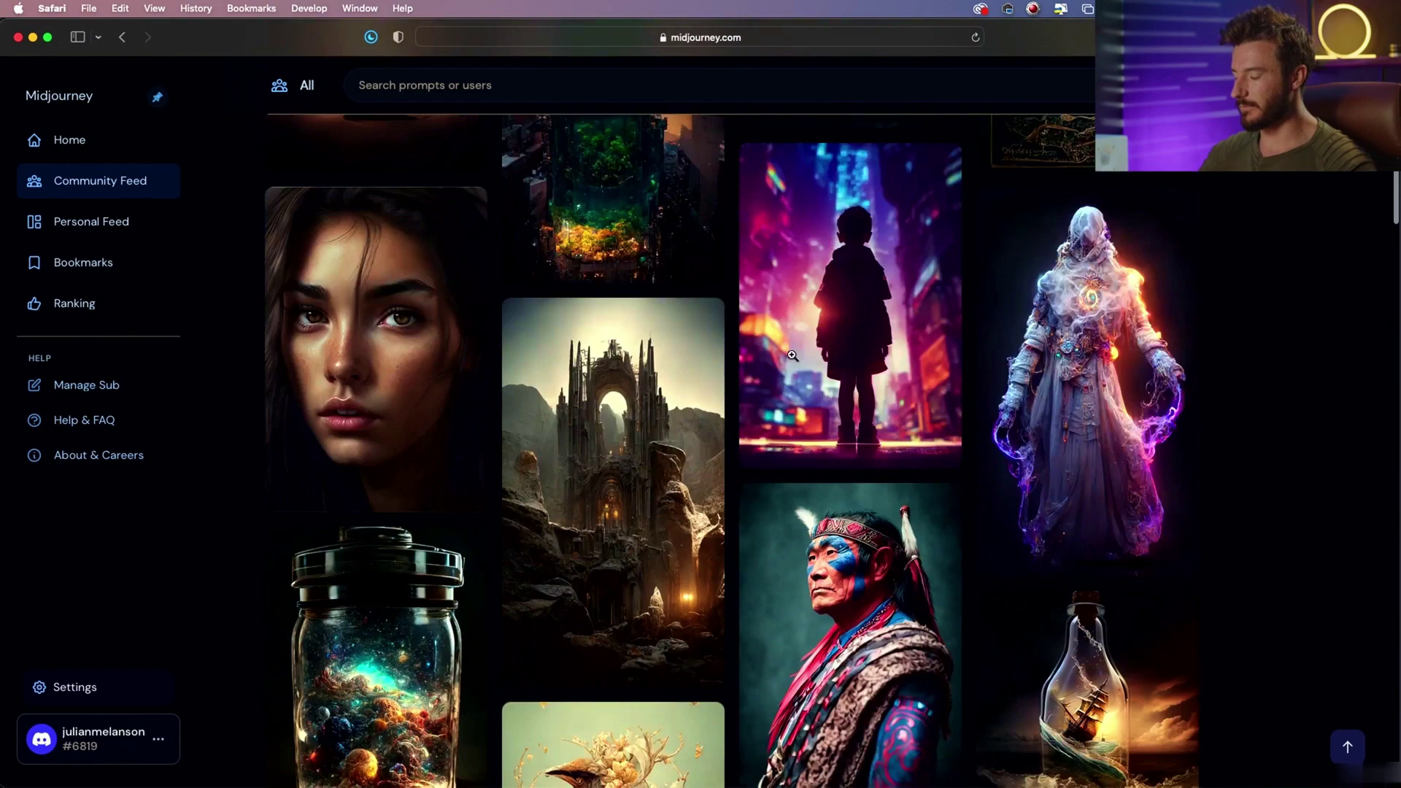
pyautogui.scroll(-3, 791, 355)
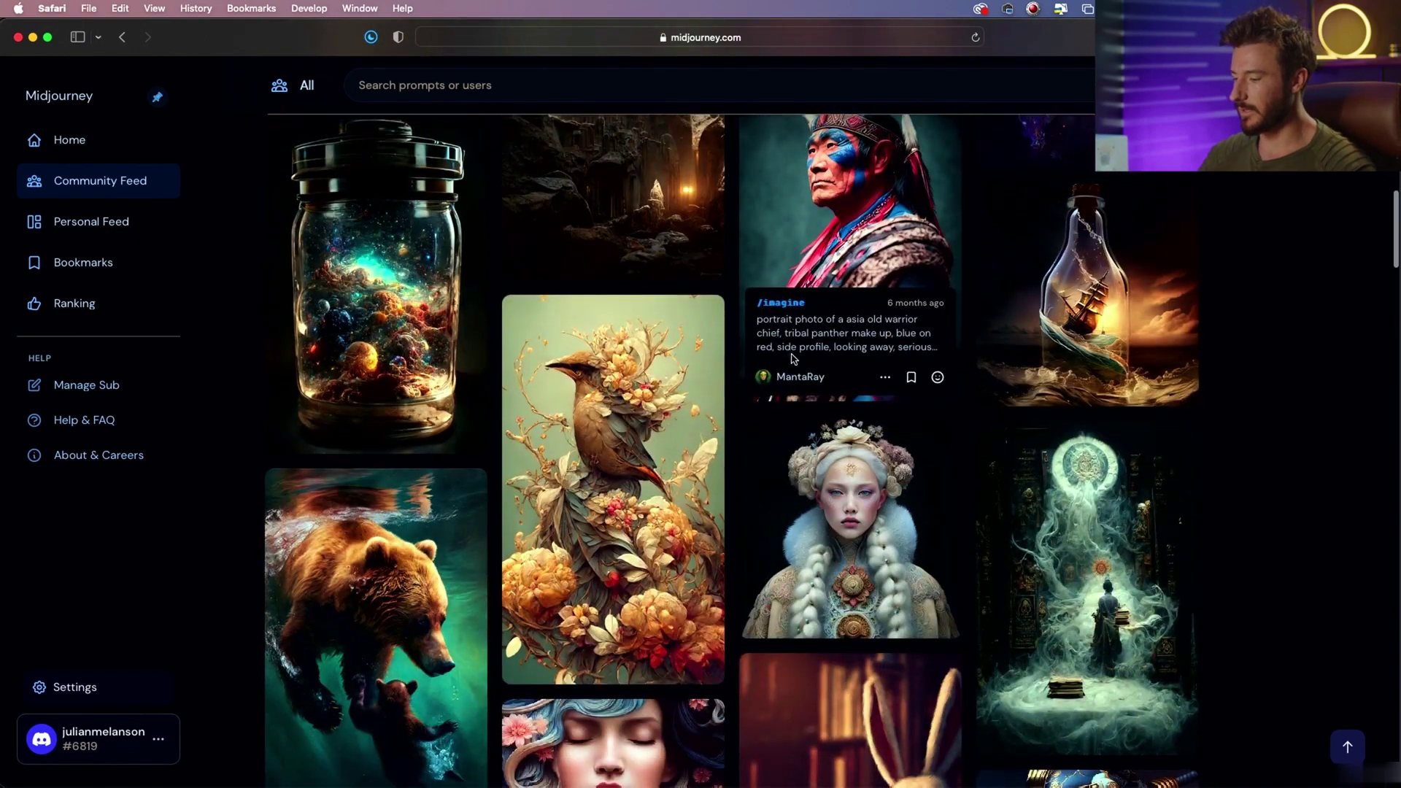
pyautogui.scroll(-10, 793, 357)
pyautogui.click(416, 415)
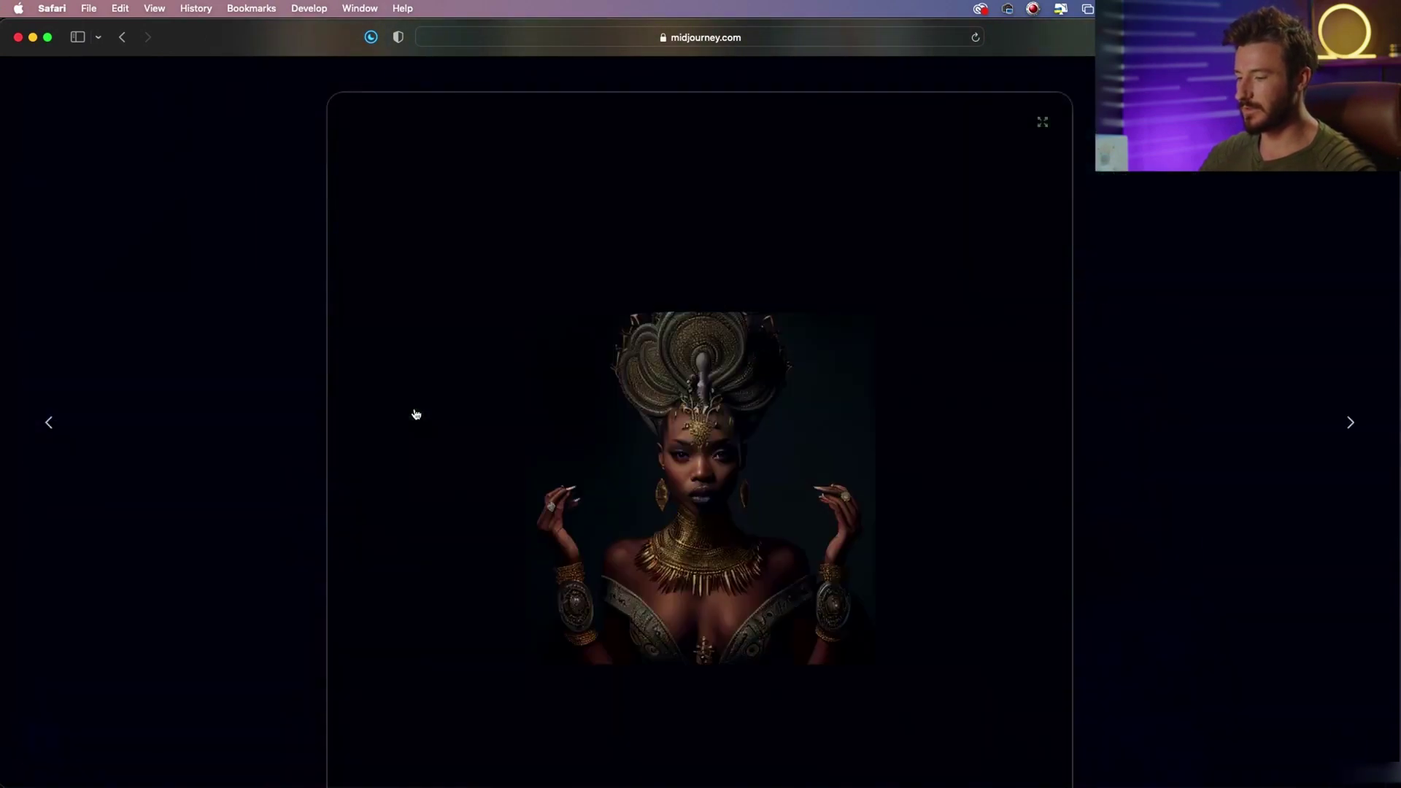
pyautogui.scroll(-10, 537, 481)
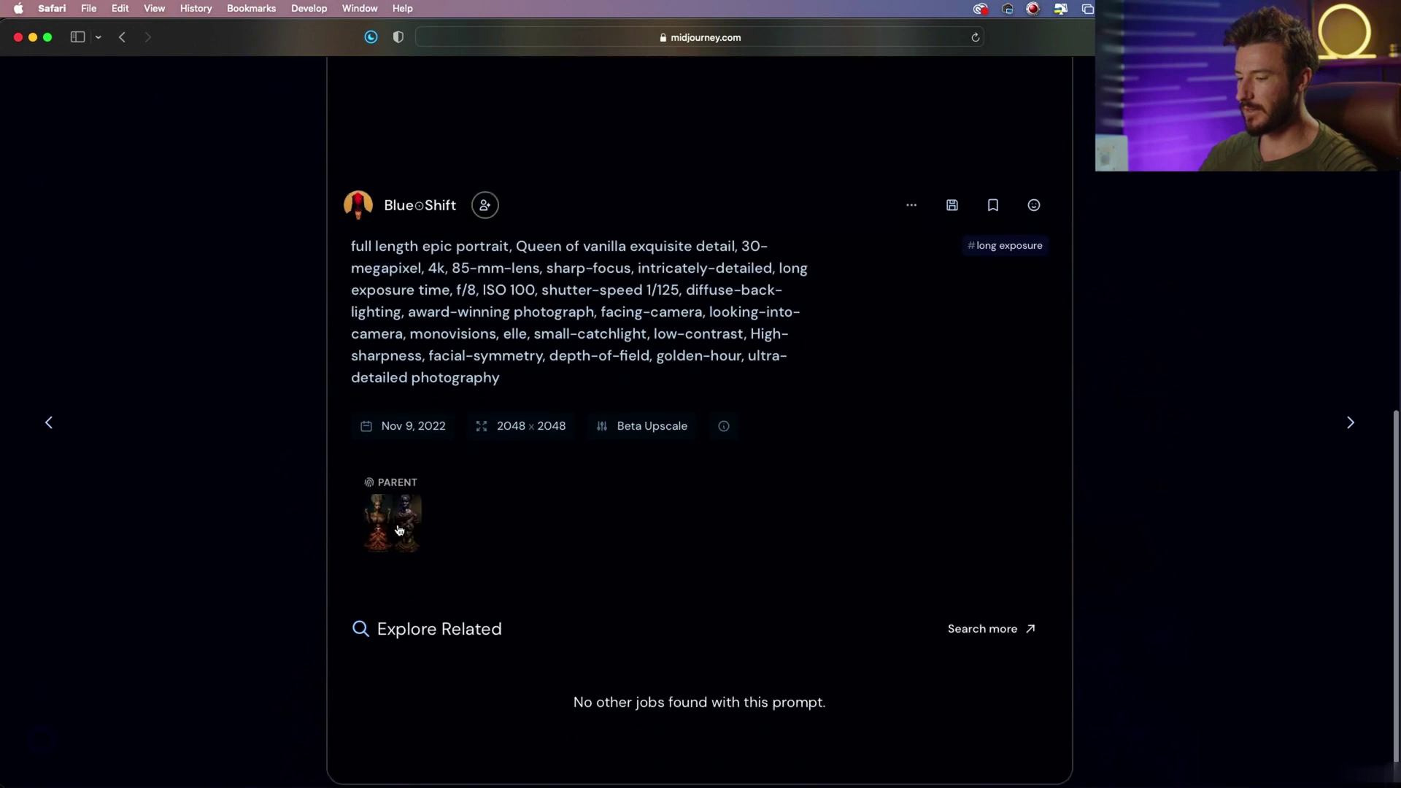
pyautogui.click(399, 529)
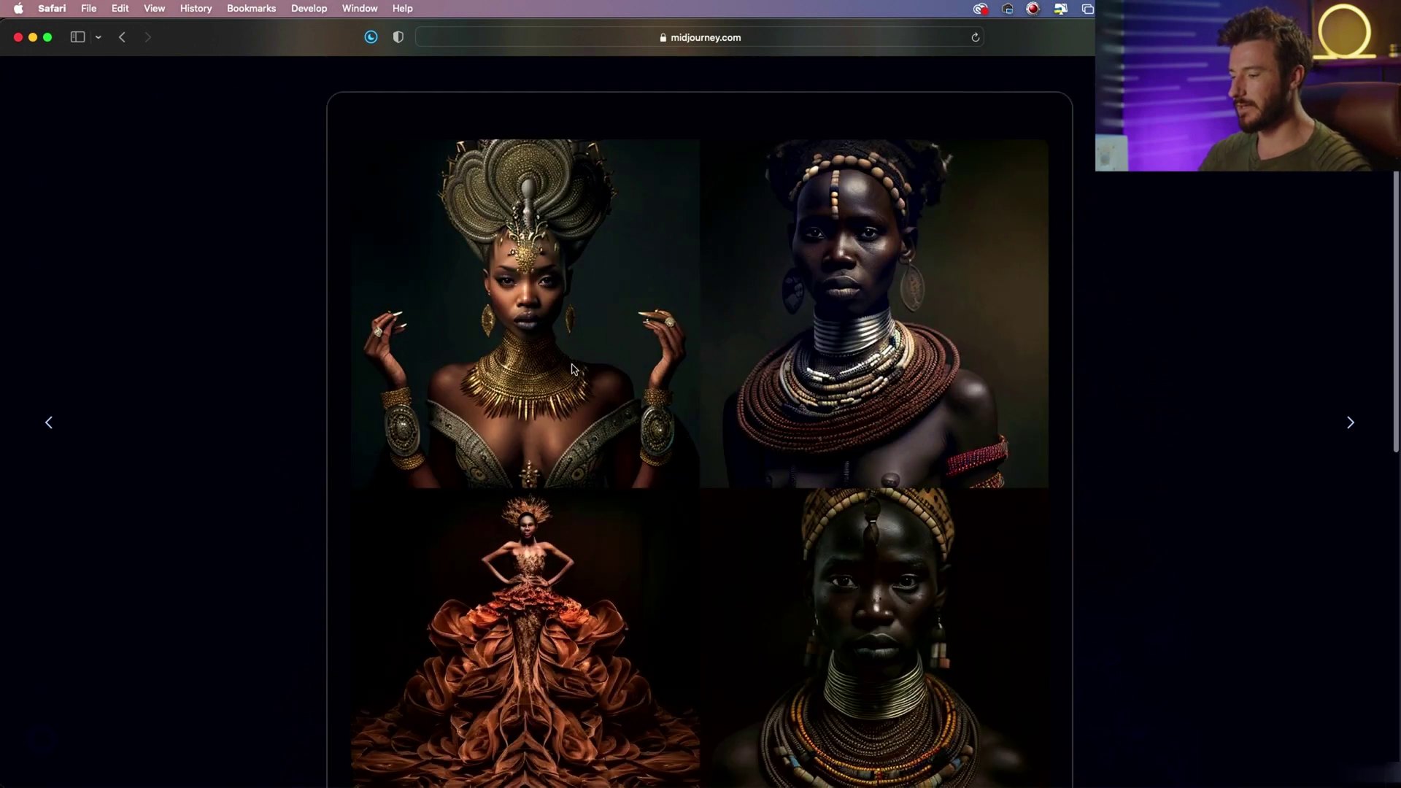
pyautogui.scroll(-2, 572, 368)
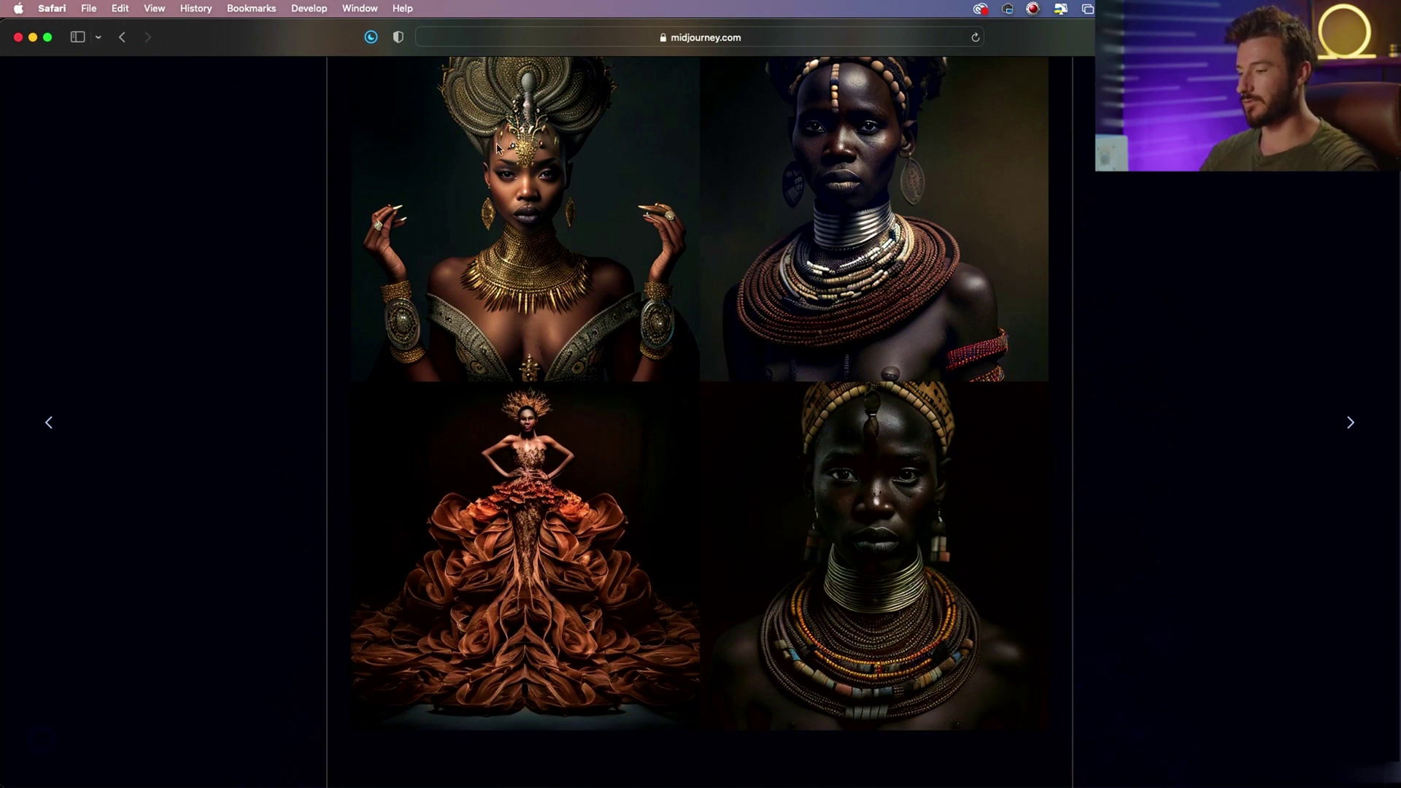
pyautogui.press('Escape')
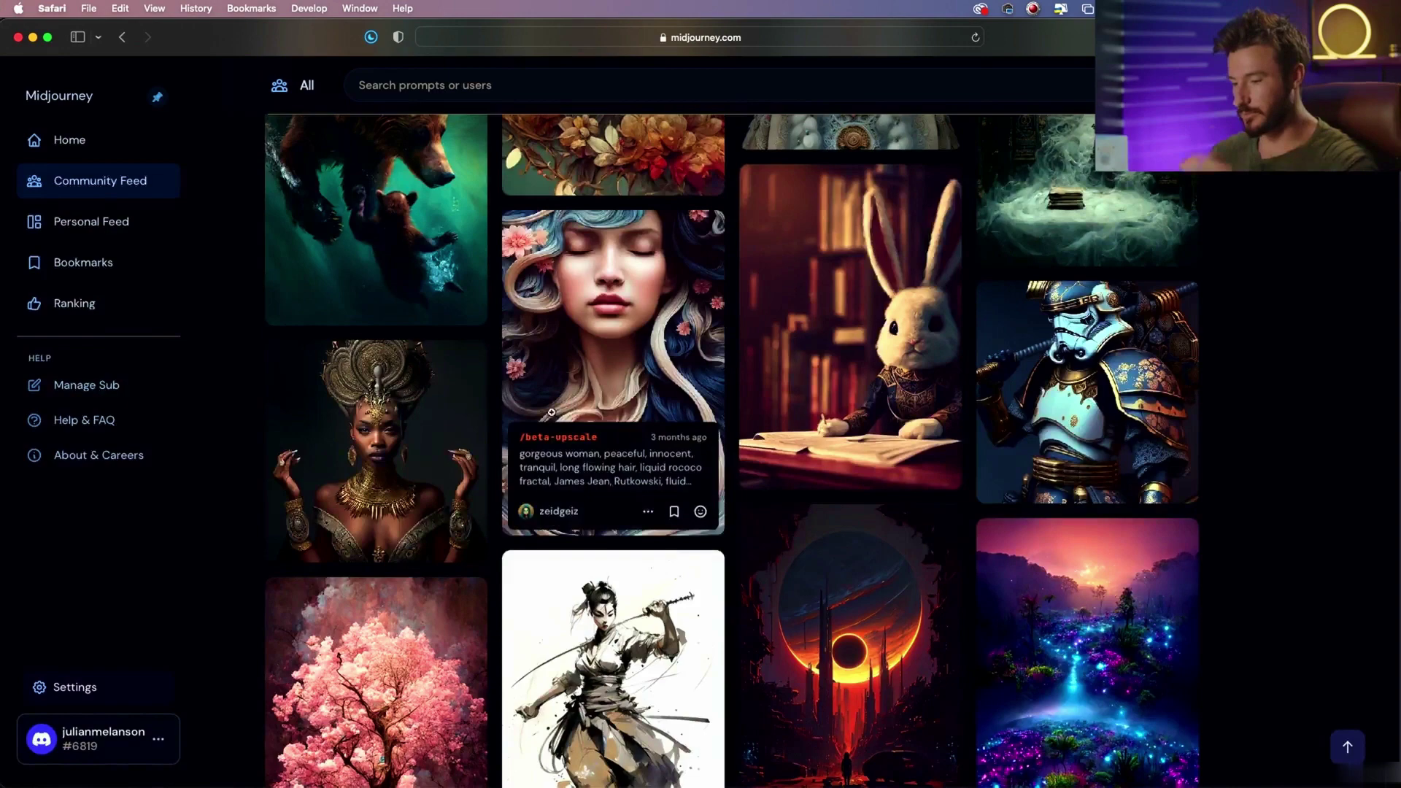
# - Reopen the portrait post, close it, and scroll the Top feed back up
pyautogui.click(460, 400)
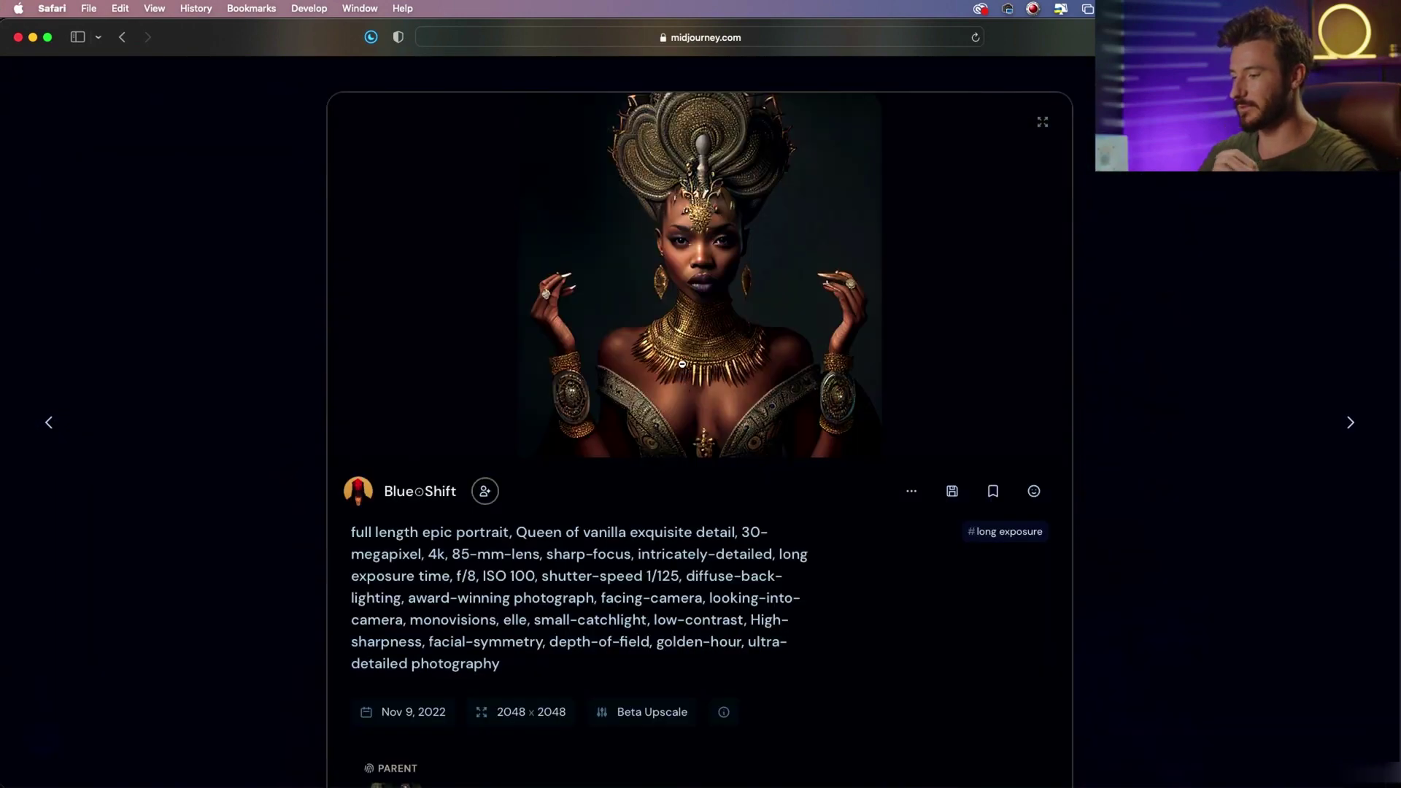
pyautogui.click(1156, 292)
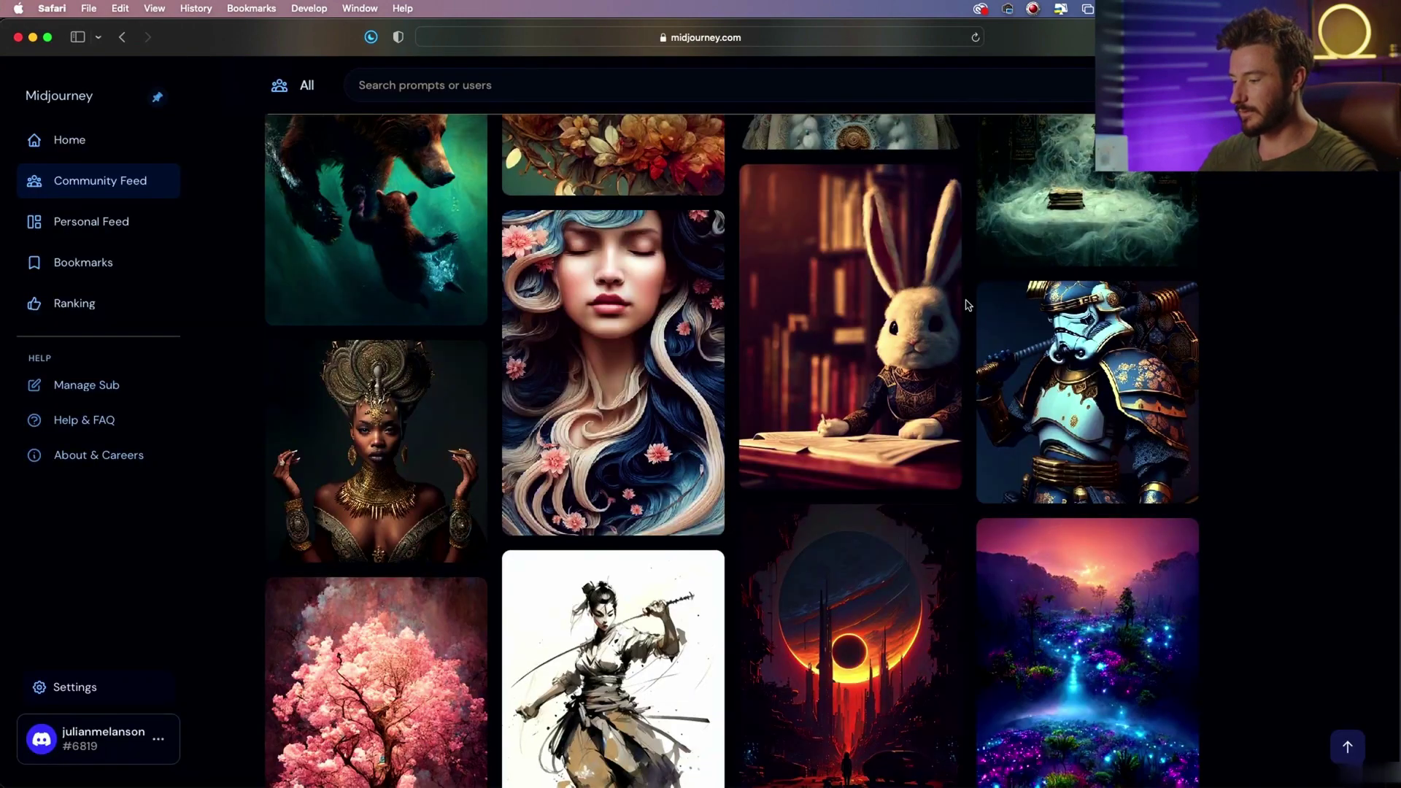
pyautogui.scroll(-3, 969, 305)
pyautogui.scroll(-3, 968, 305)
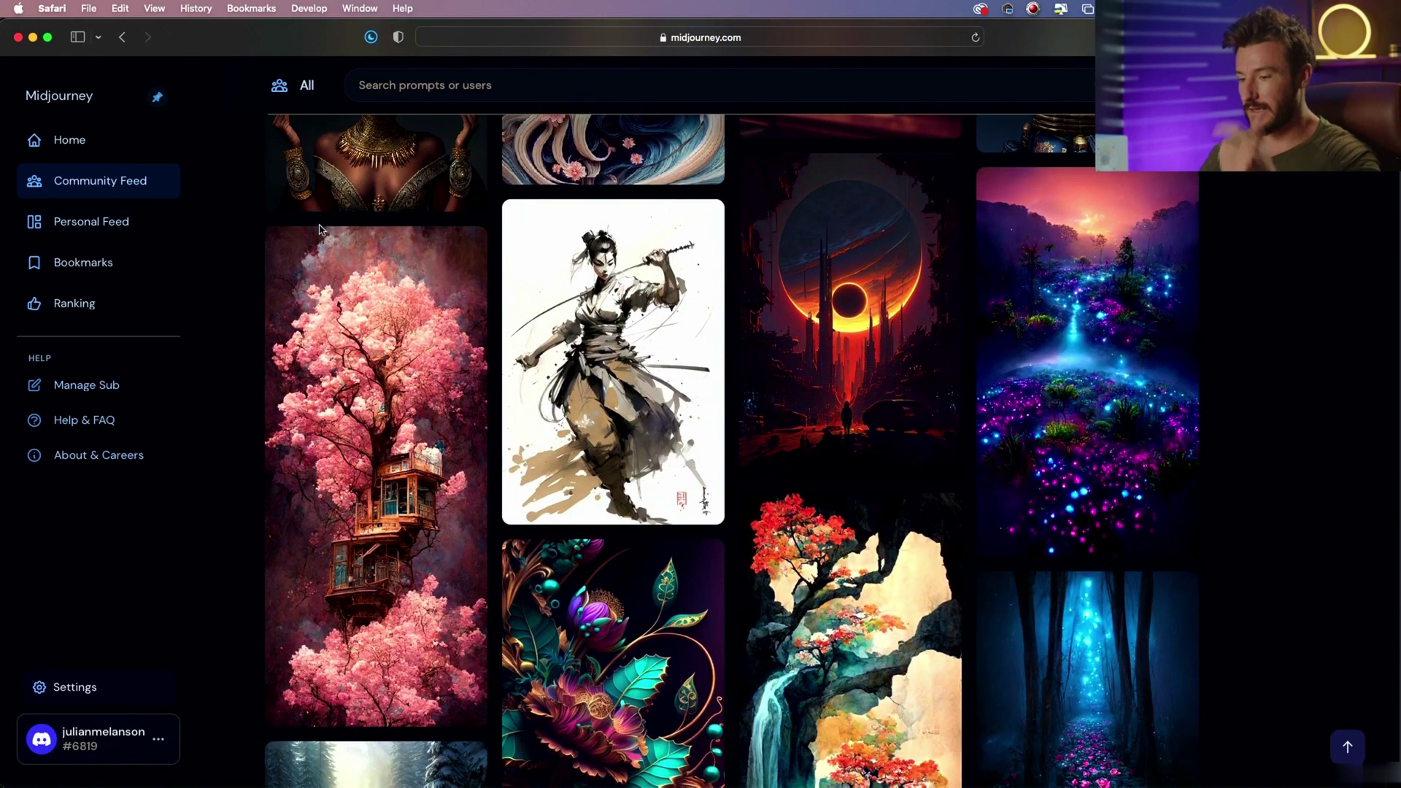
pyautogui.moveTo(294, 237)
pyautogui.scroll(10, 294, 237)
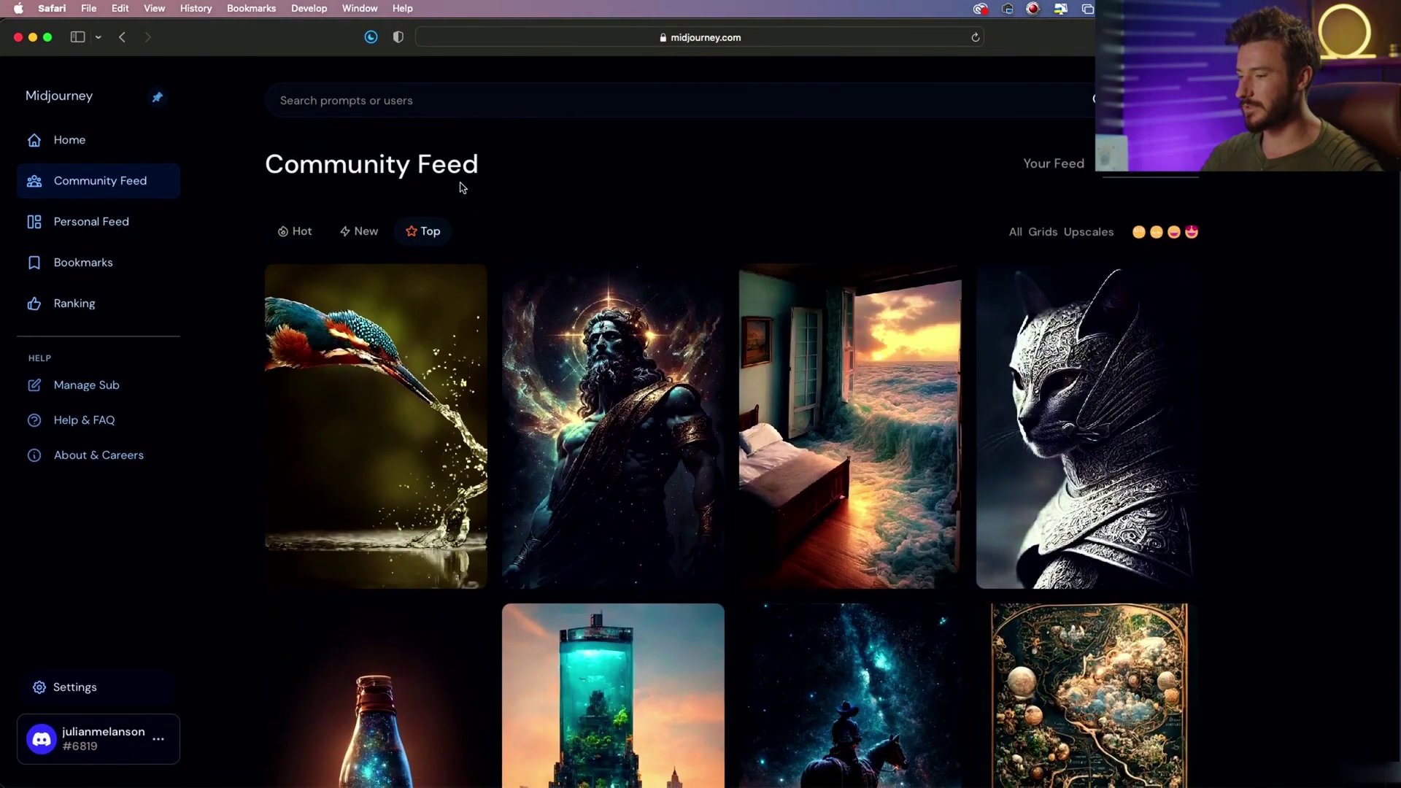
pyautogui.click(124, 229)
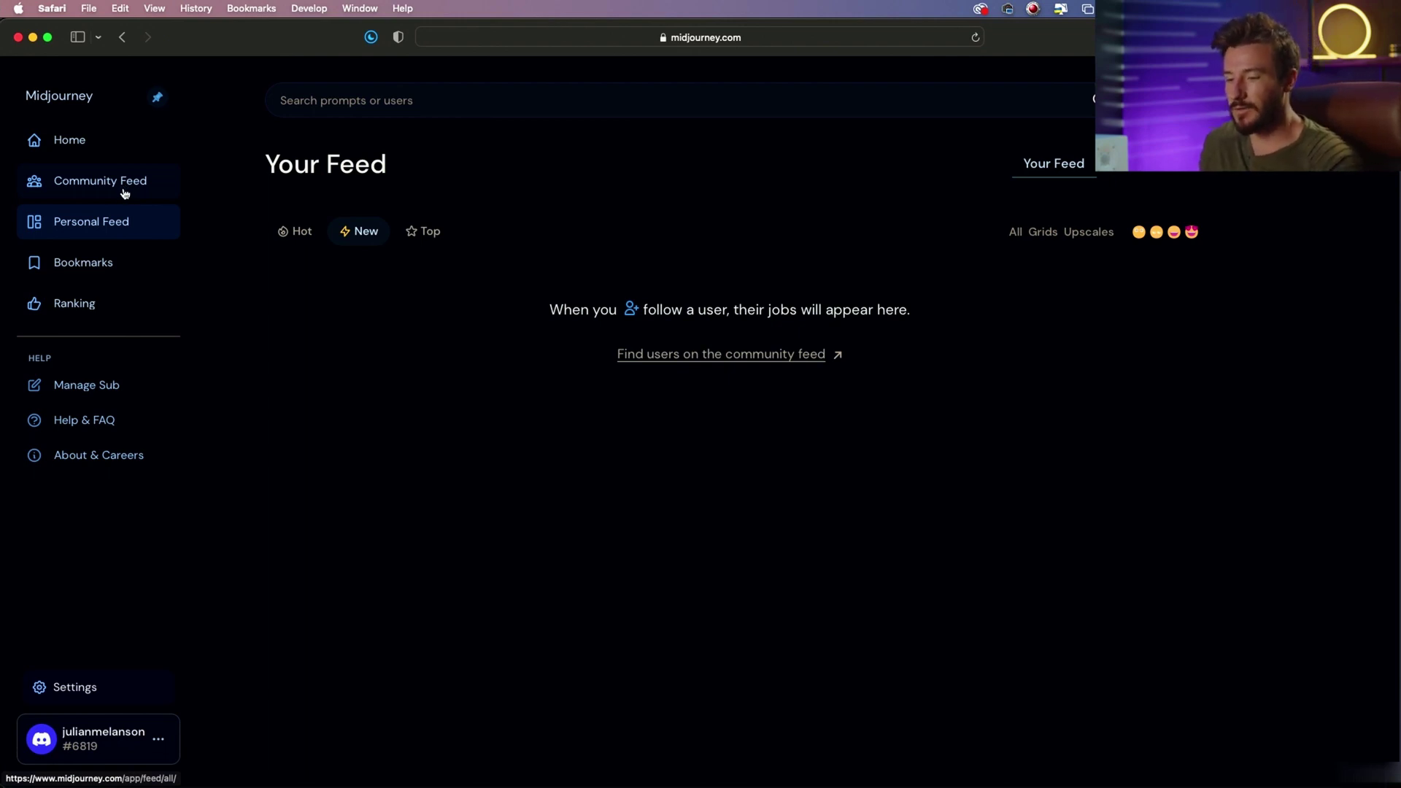
pyautogui.click(87, 270)
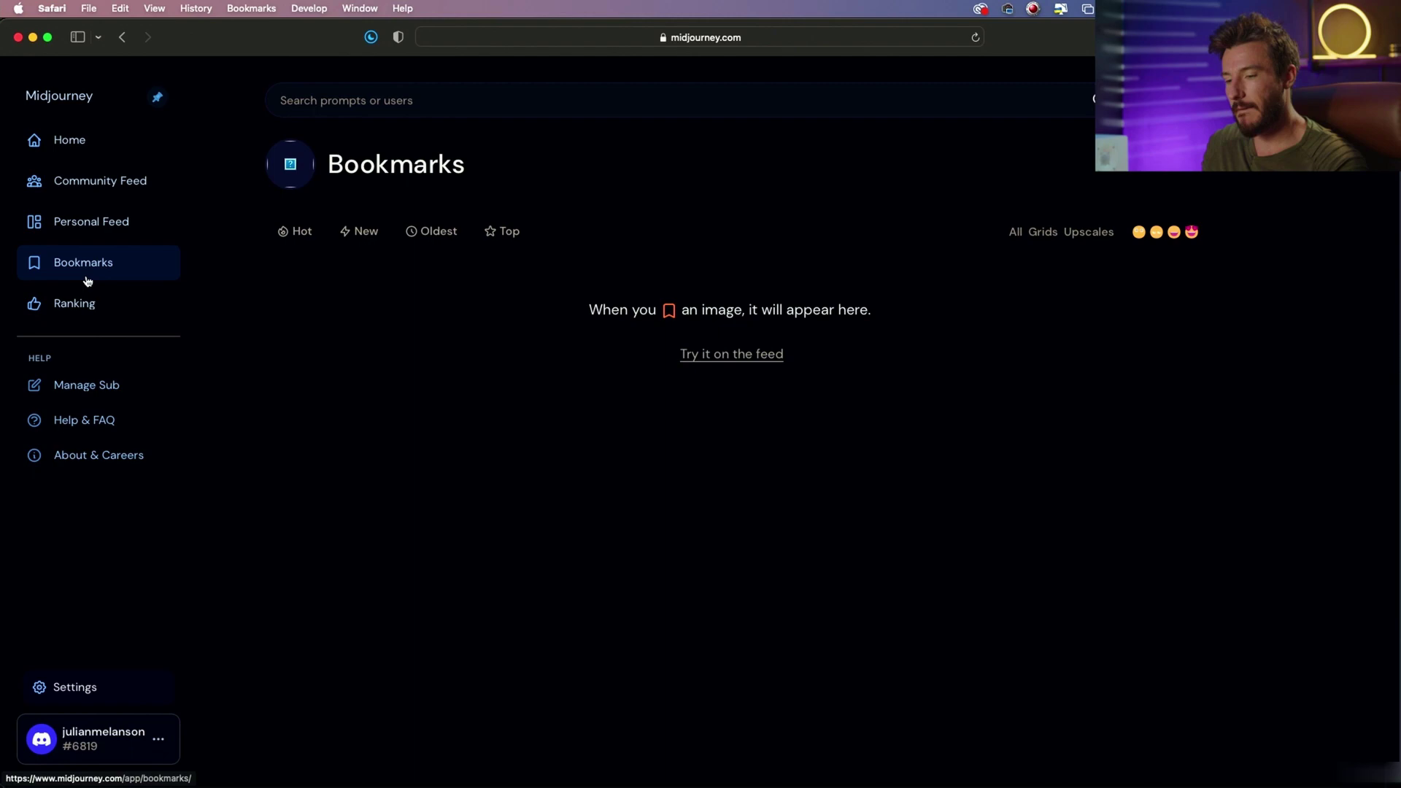
pyautogui.click(732, 354)
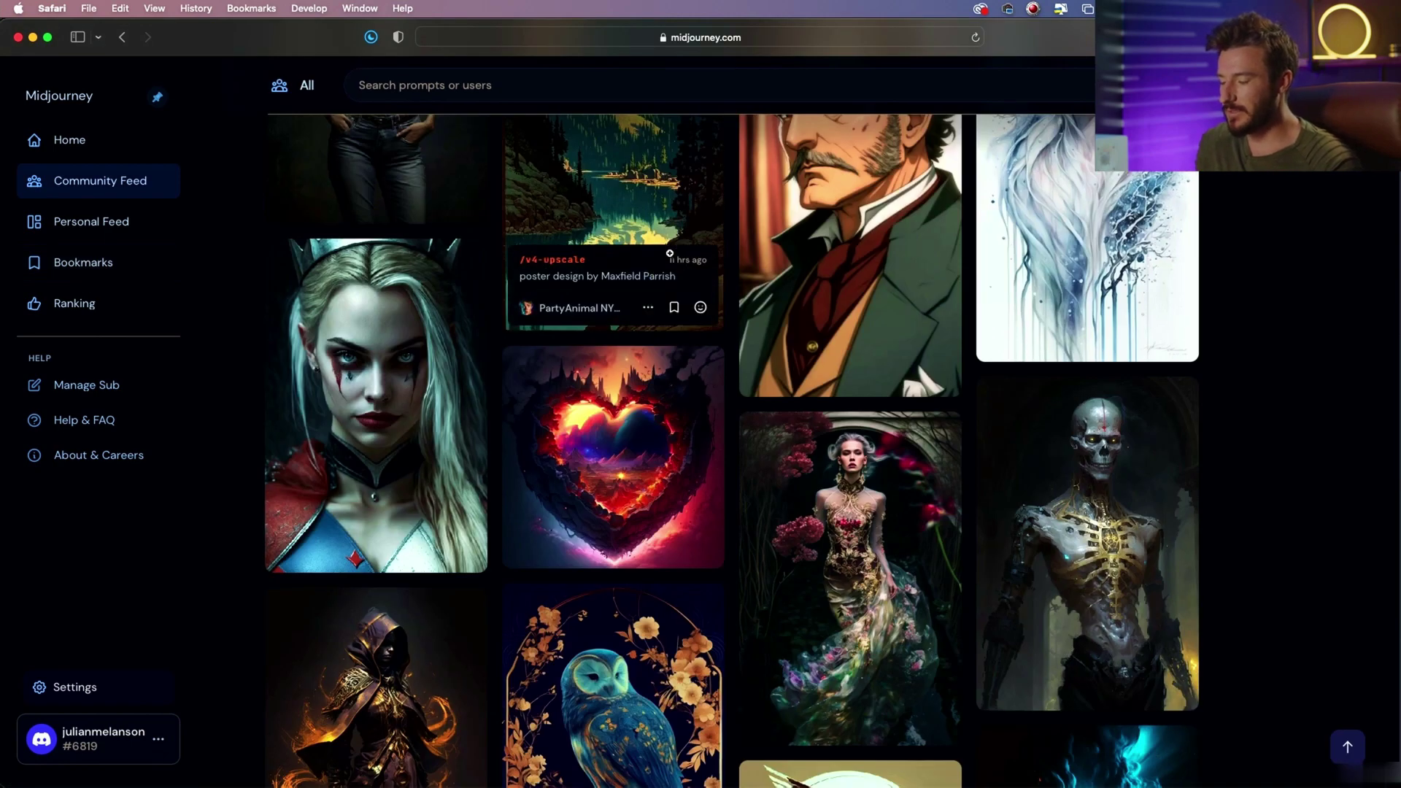
pyautogui.scroll(-5, 732, 236)
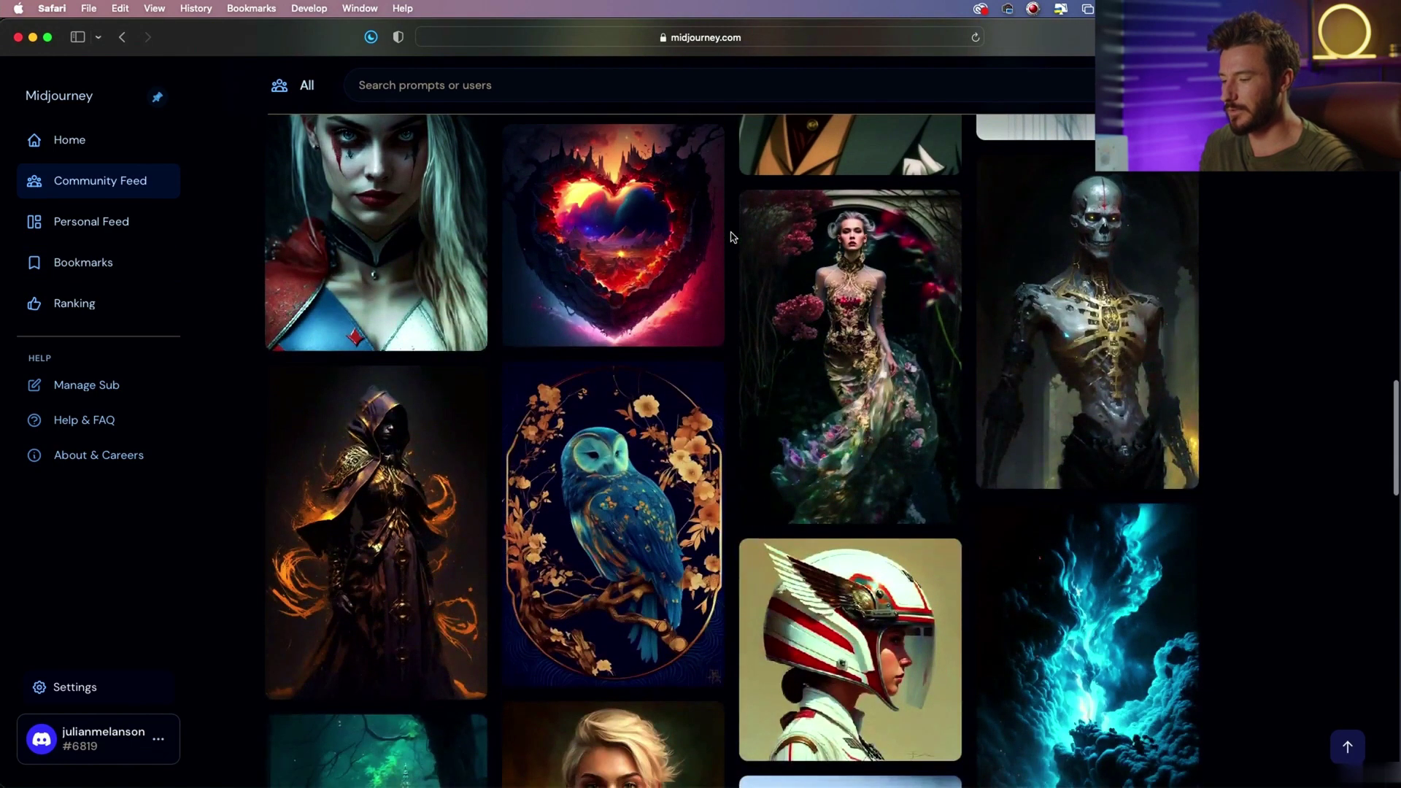
pyautogui.scroll(-2, 732, 236)
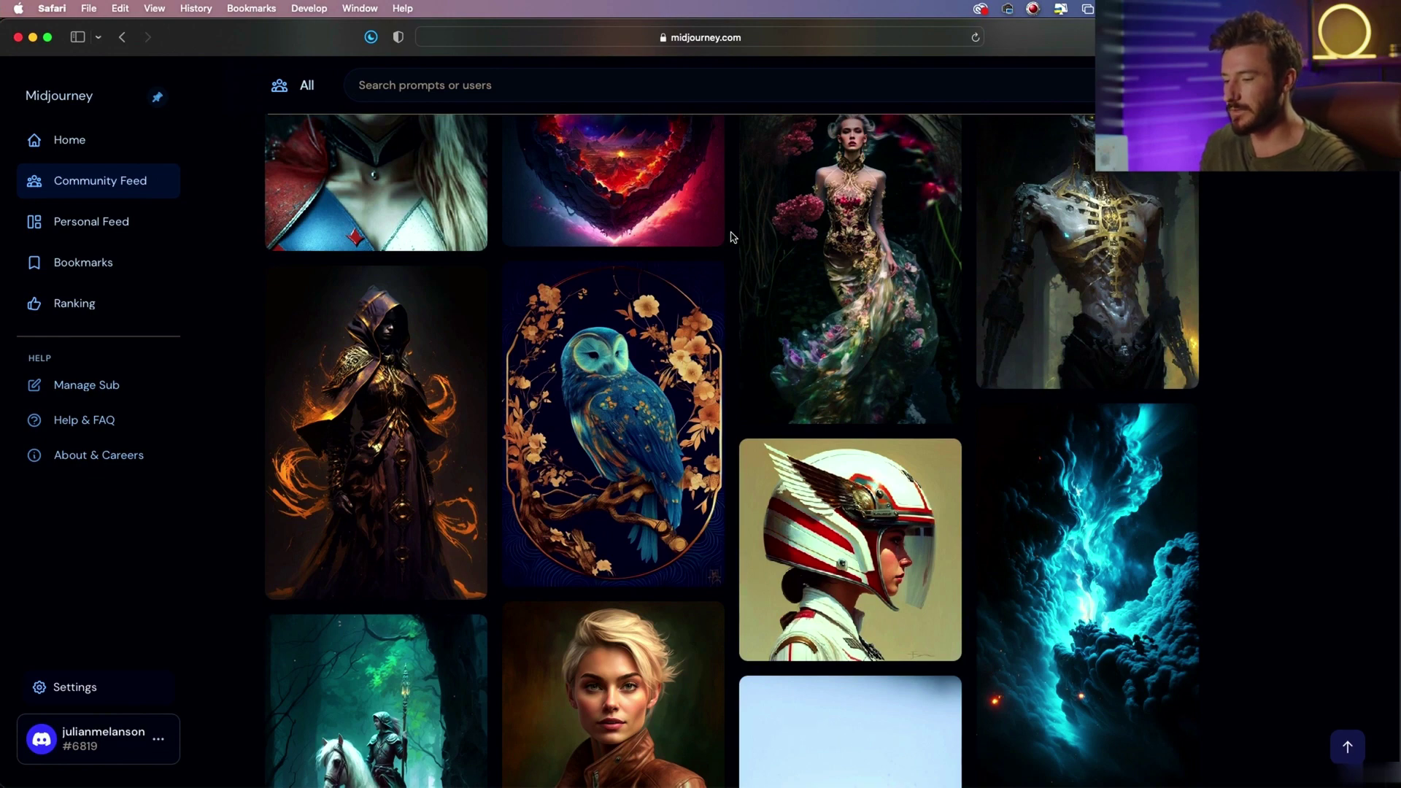
pyautogui.scroll(7, 732, 235)
pyautogui.scroll(-1, 732, 235)
pyautogui.scroll(-10, 649, 326)
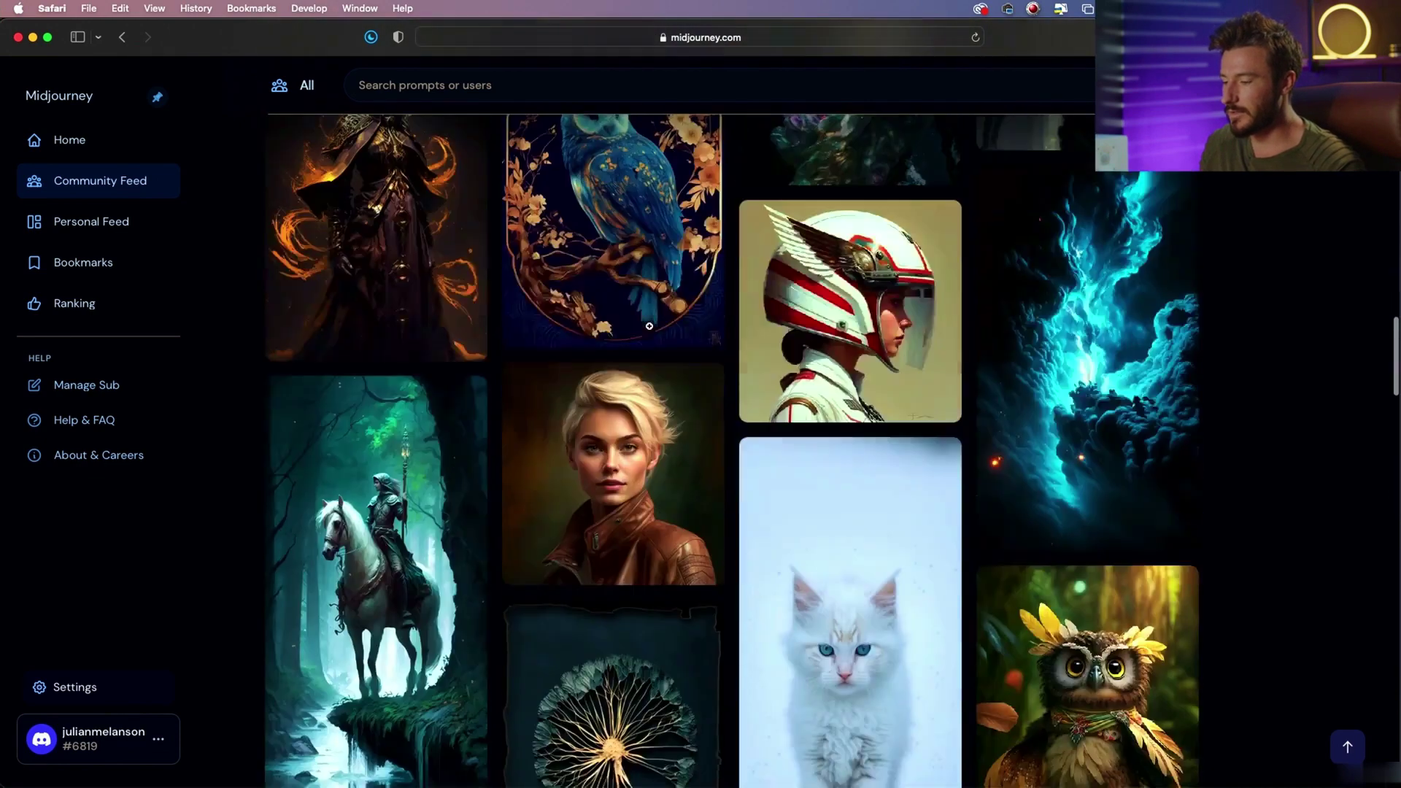
pyautogui.scroll(-4, 648, 326)
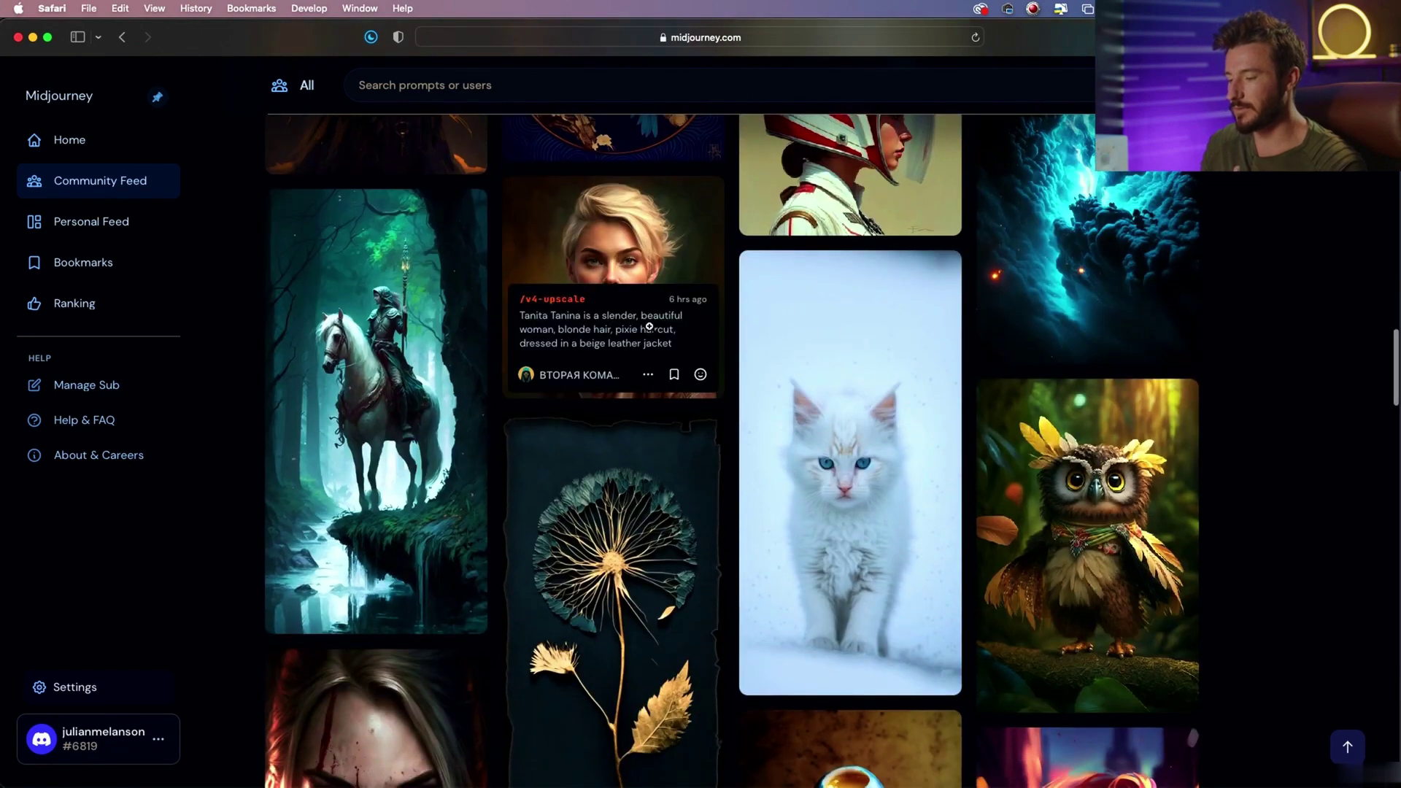
pyautogui.scroll(-6, 649, 327)
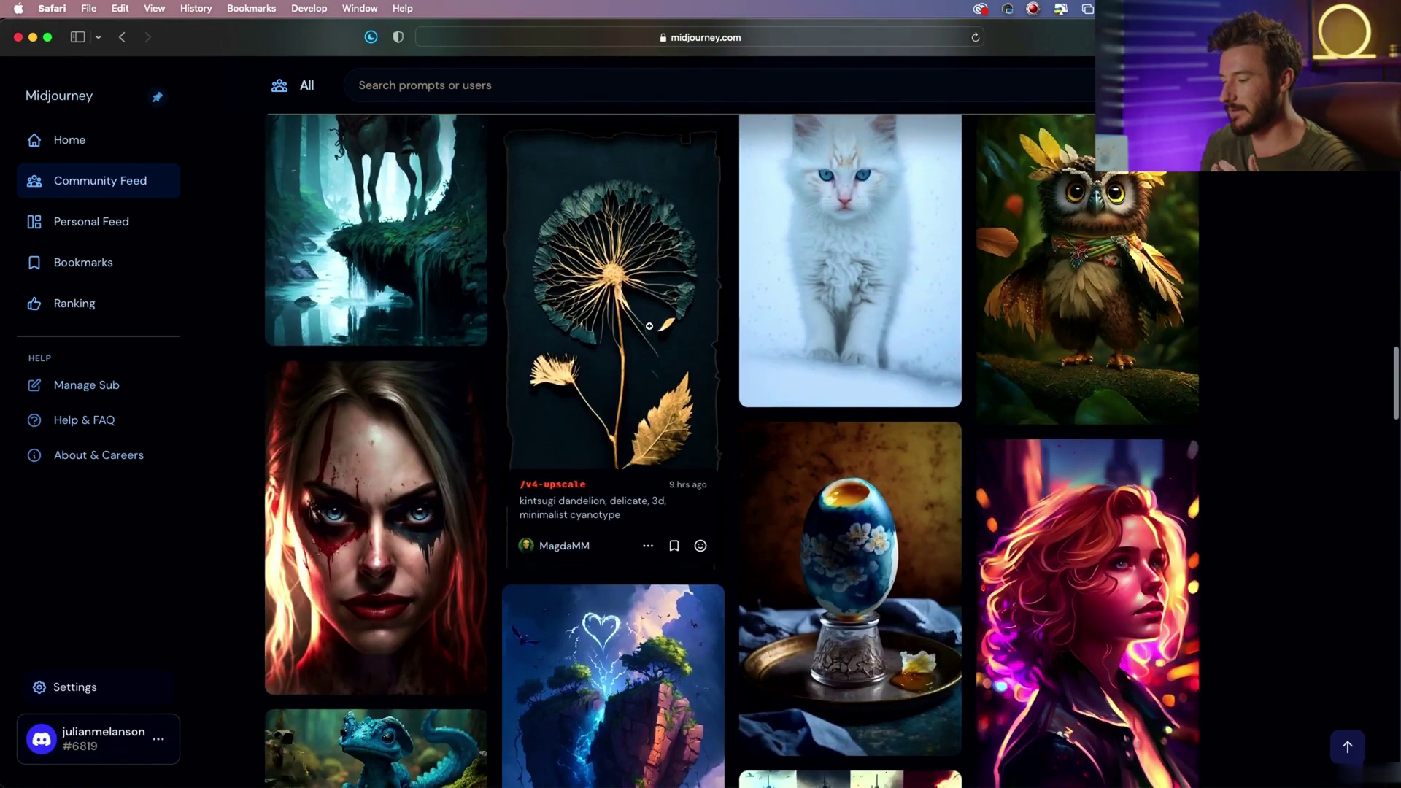
pyautogui.scroll(-11, 649, 326)
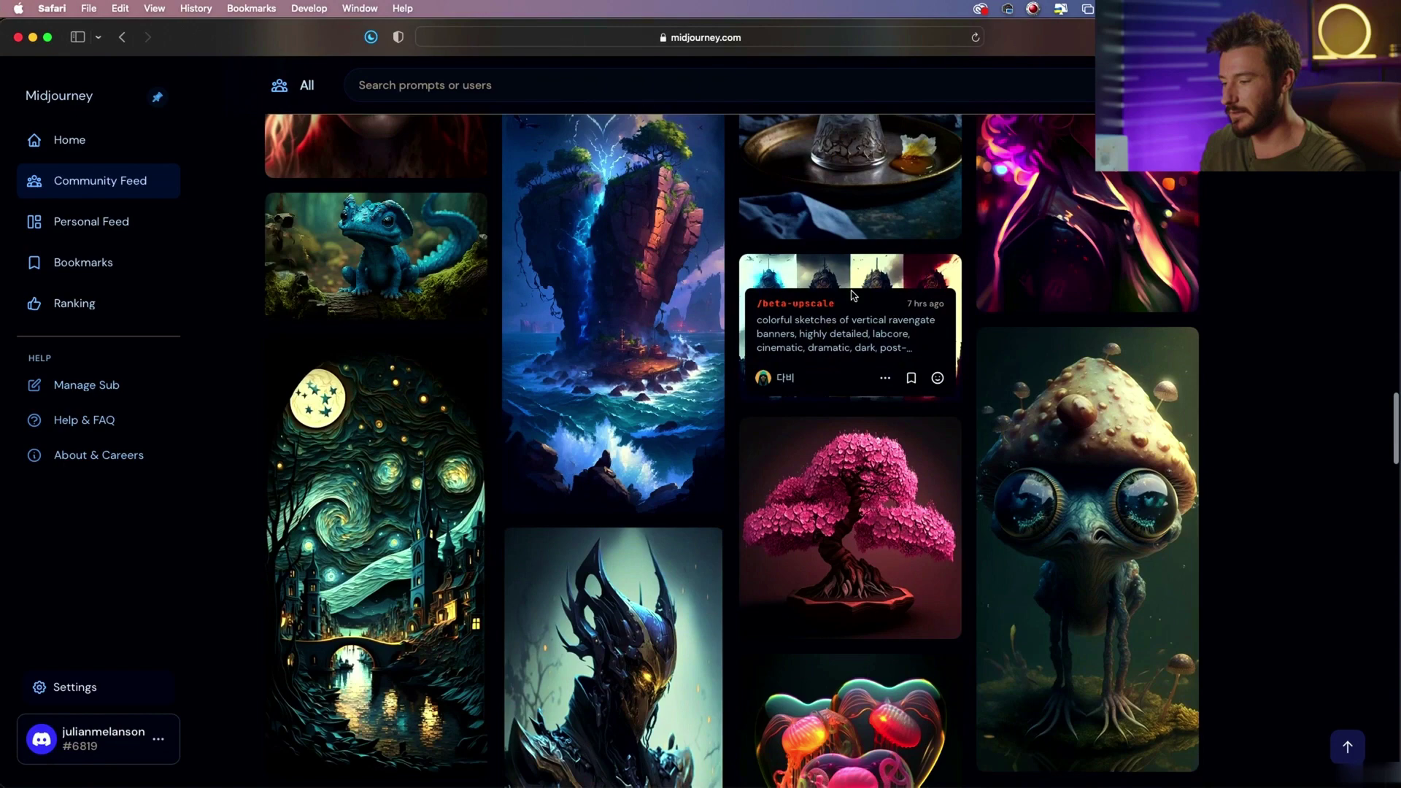
pyautogui.scroll(-9, 854, 295)
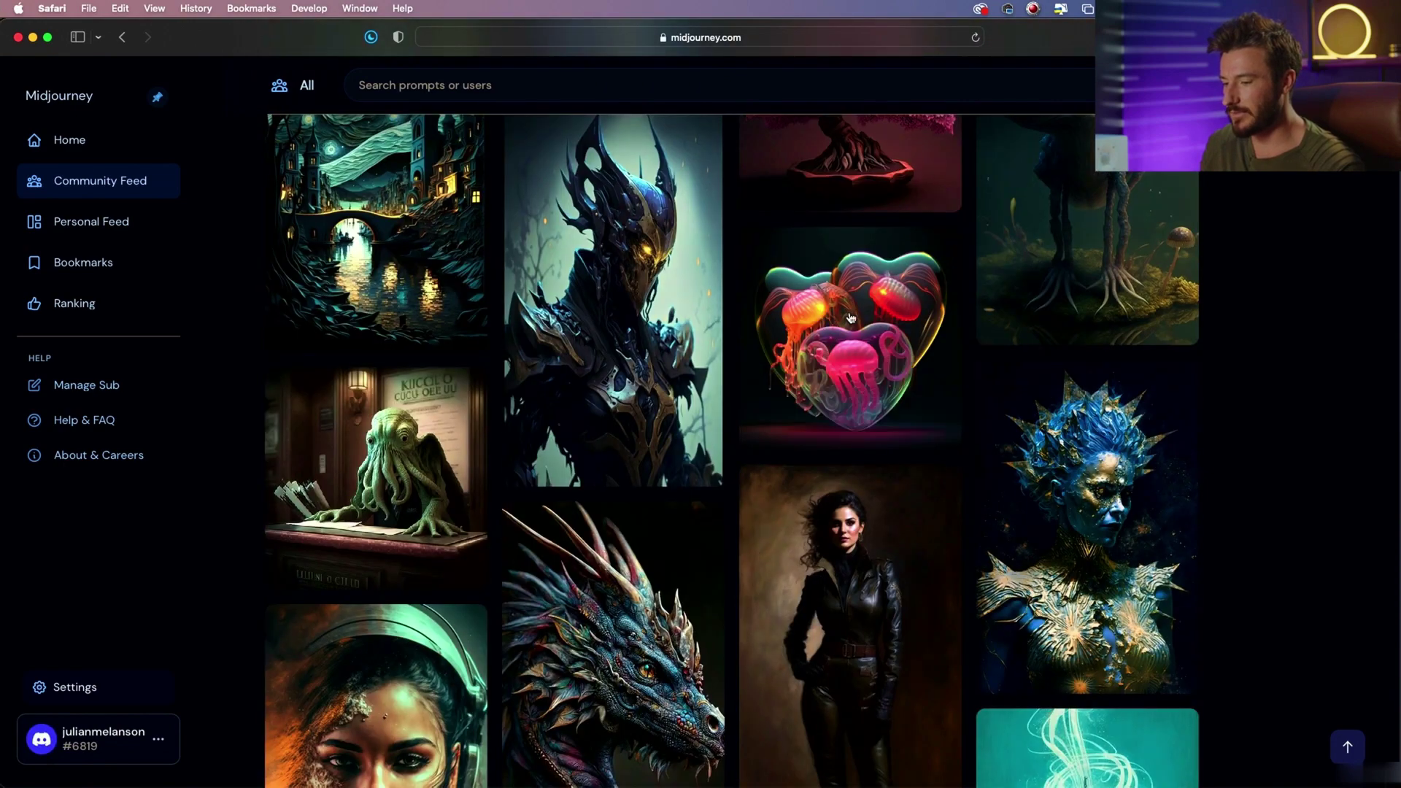
pyautogui.click(850, 318)
pyautogui.scroll(-2, 563, 429)
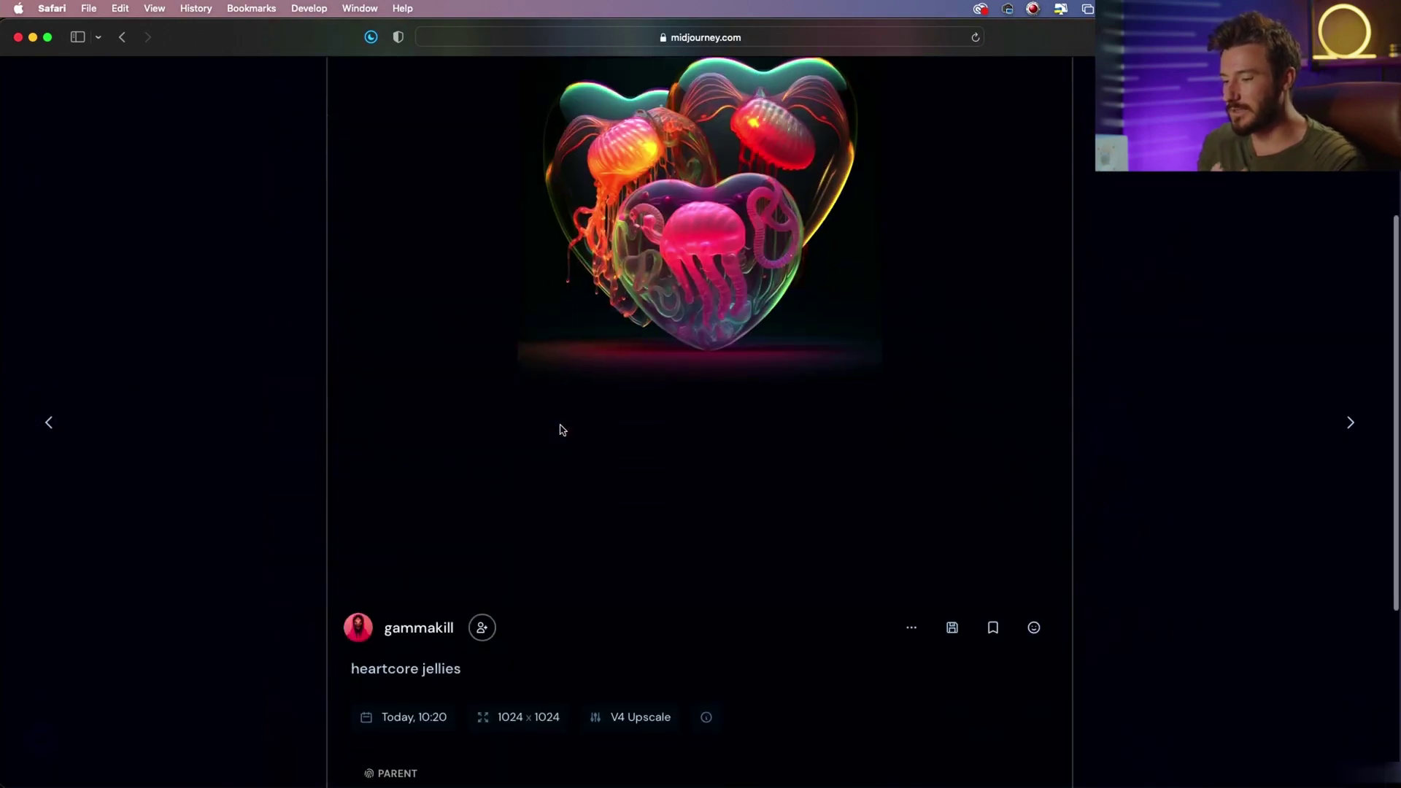
pyautogui.click(218, 279)
pyautogui.scroll(-10, 565, 335)
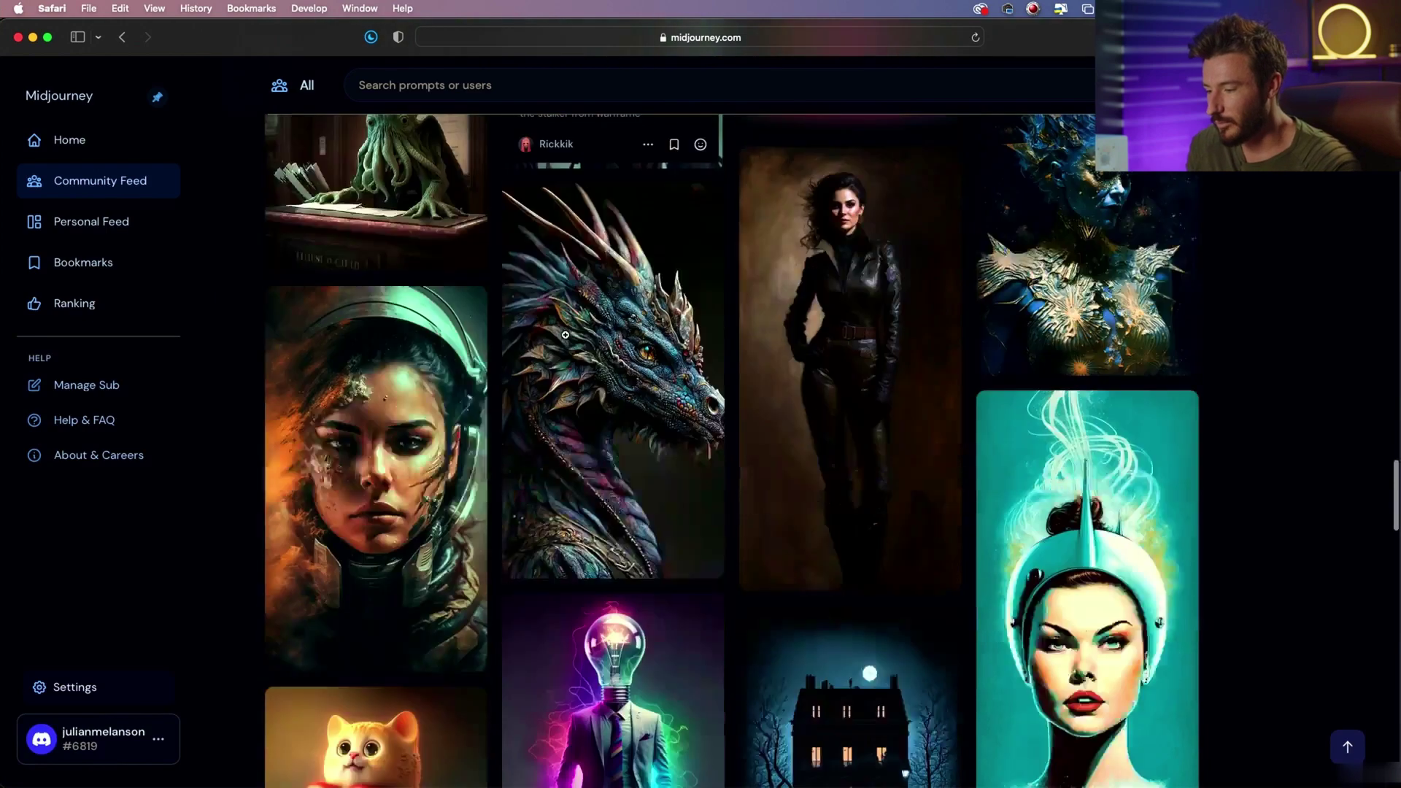
pyautogui.click(687, 284)
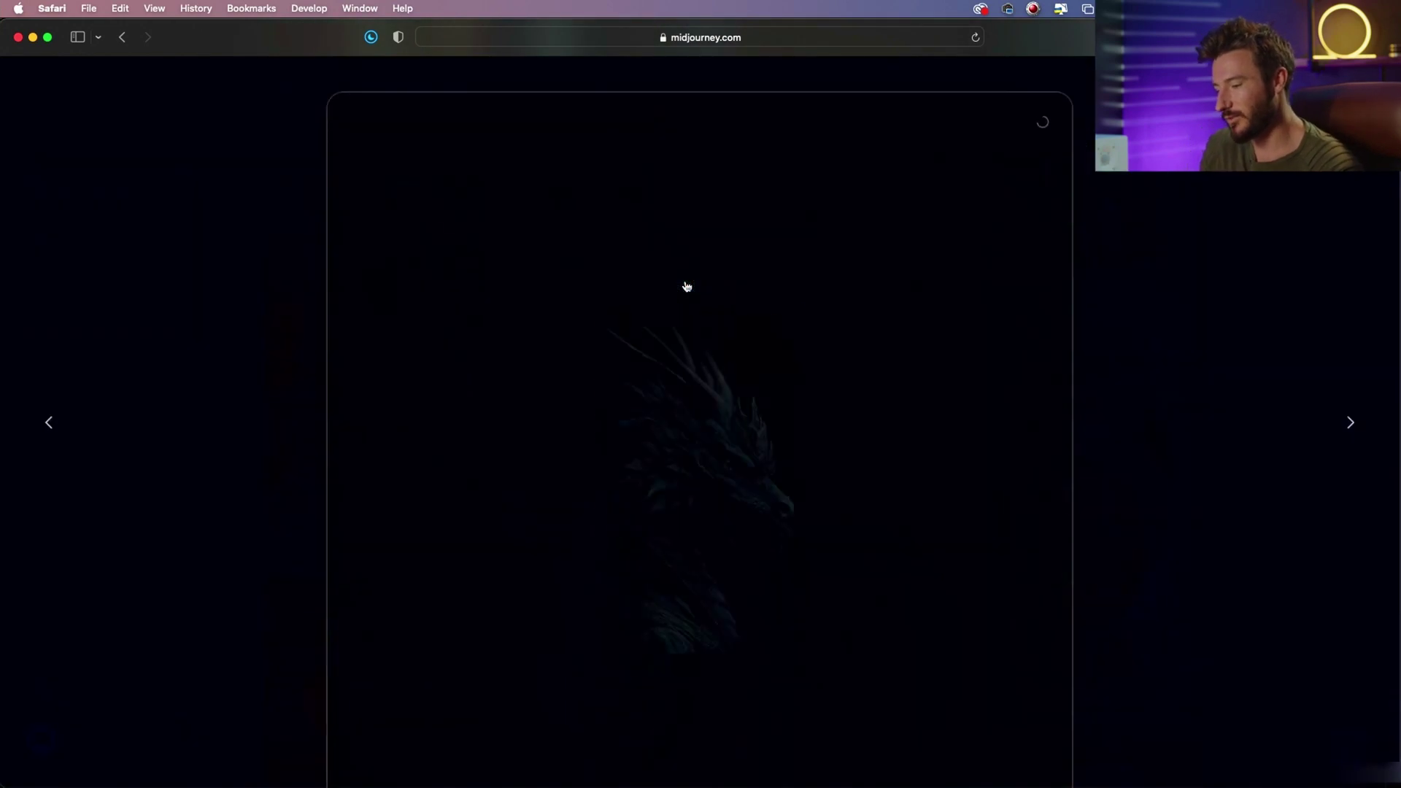
pyautogui.click(687, 286)
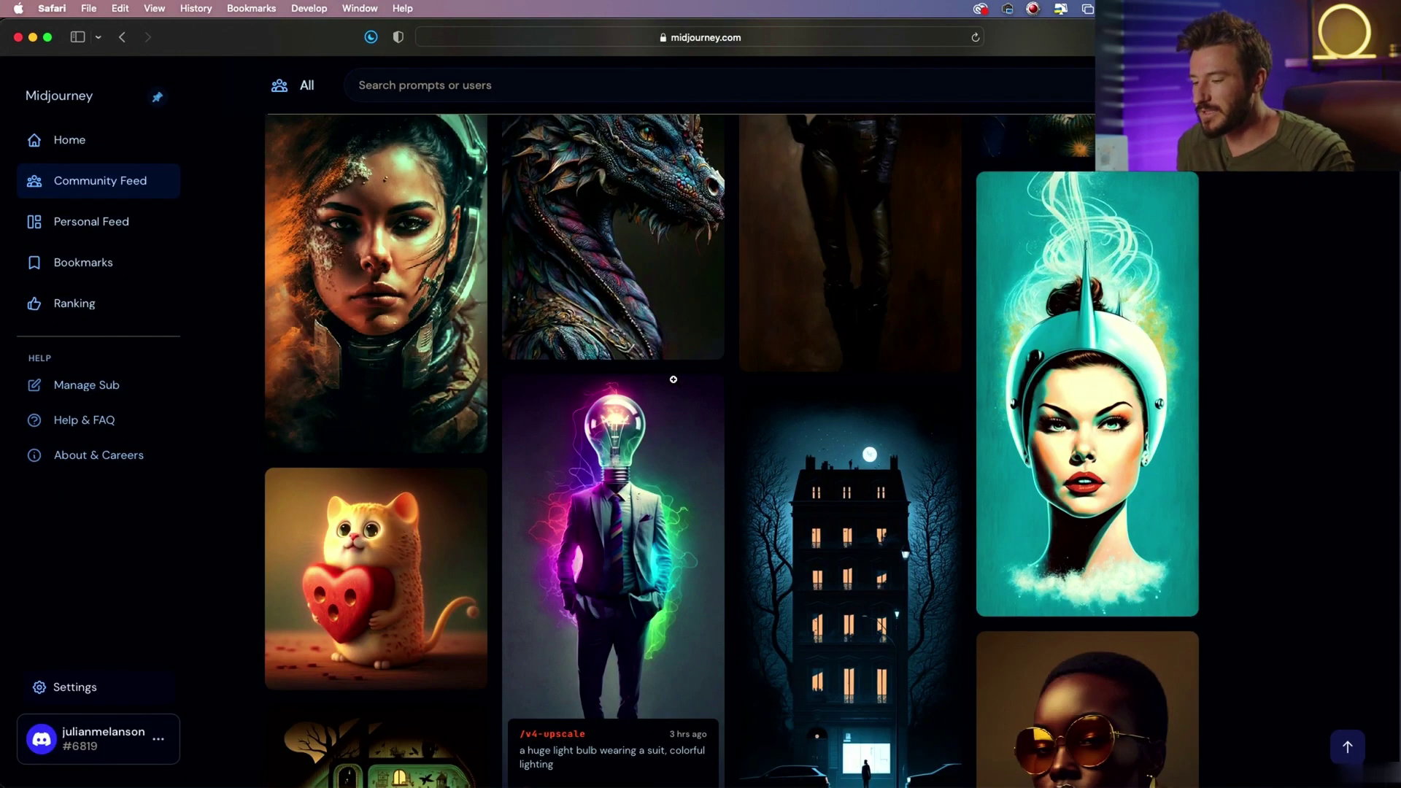
pyautogui.scroll(3, 673, 380)
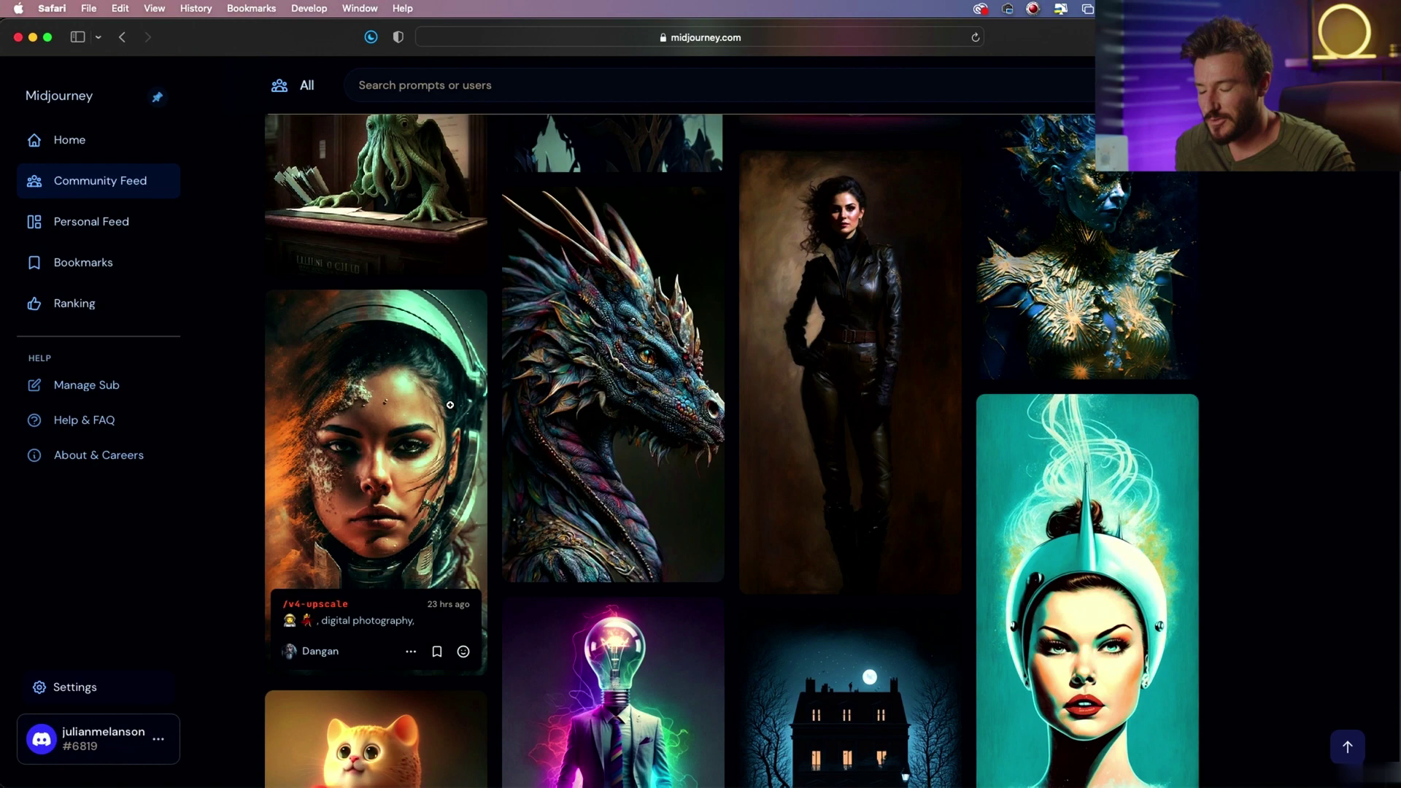
# - Open the astronaut portrait post's details and select the two emojis starting its prompt
pyautogui.click(450, 405)
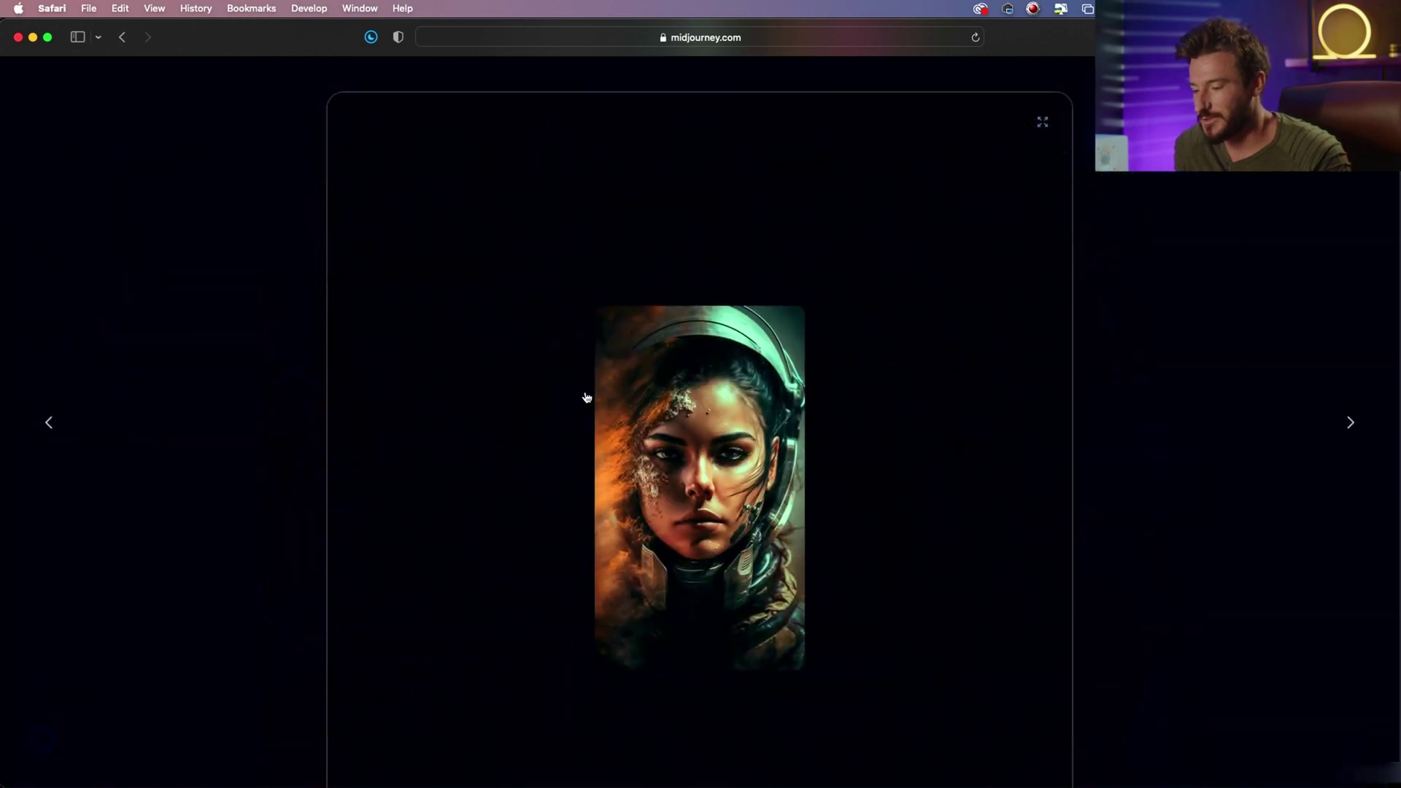
pyautogui.click(749, 401)
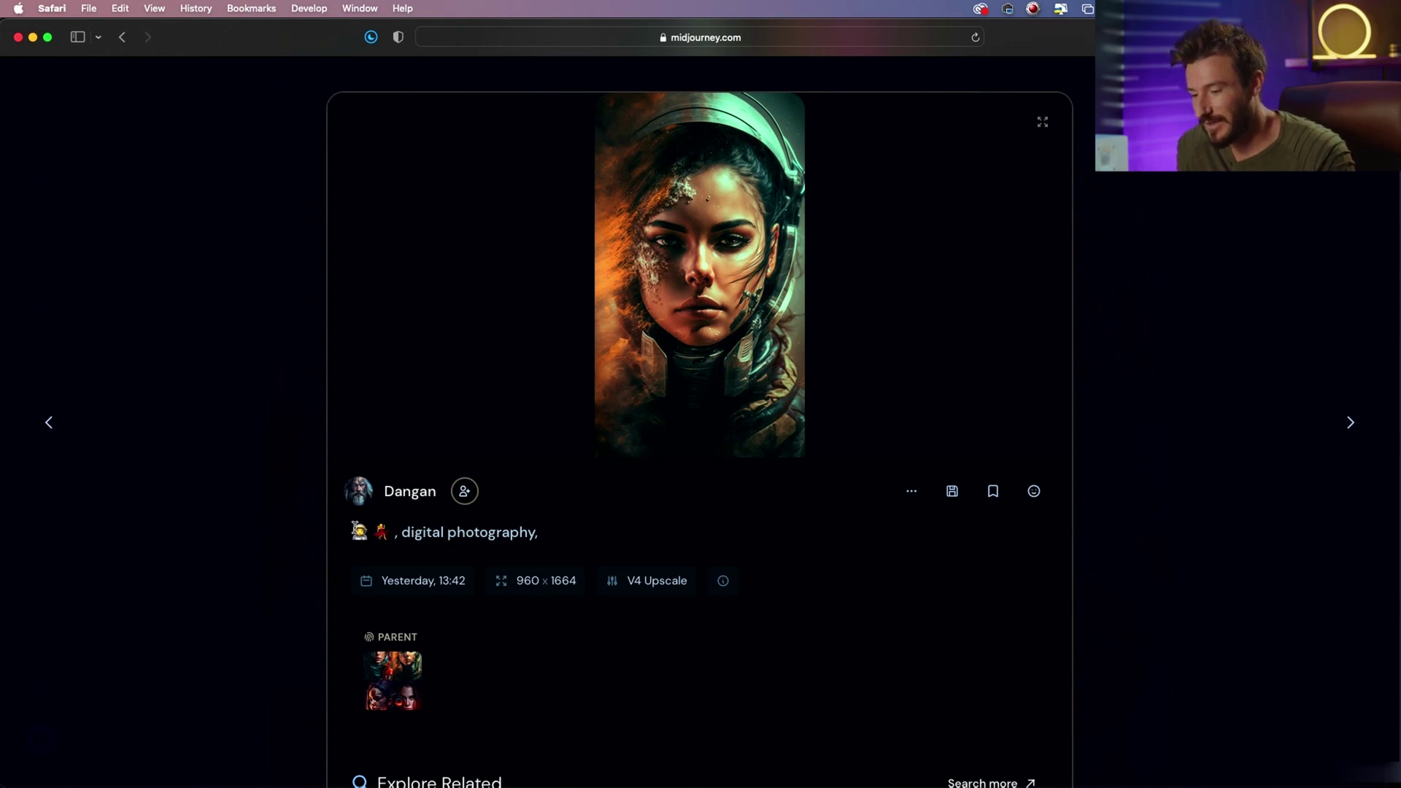
pyautogui.moveTo(355, 528); pyautogui.dragTo(391, 525)
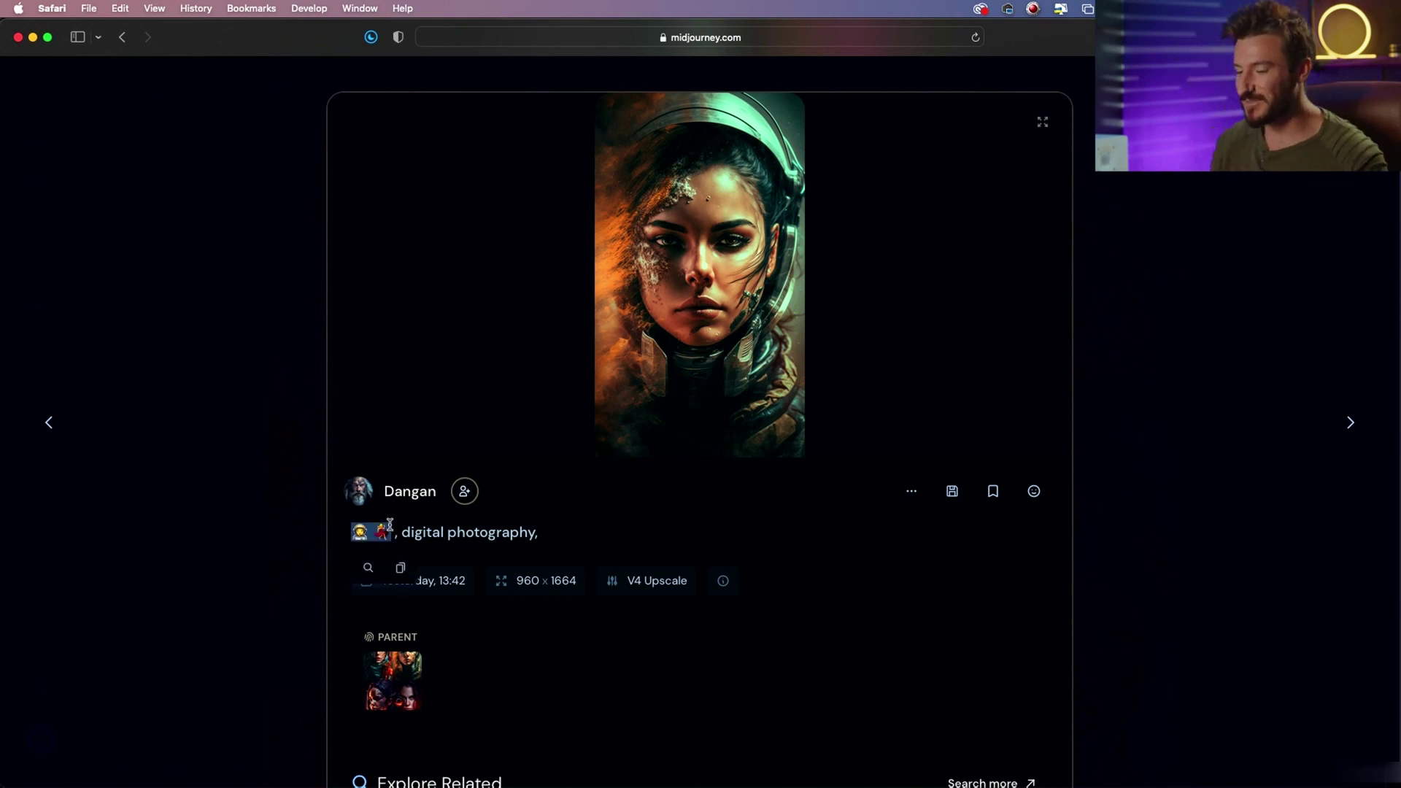
pyautogui.click(361, 525)
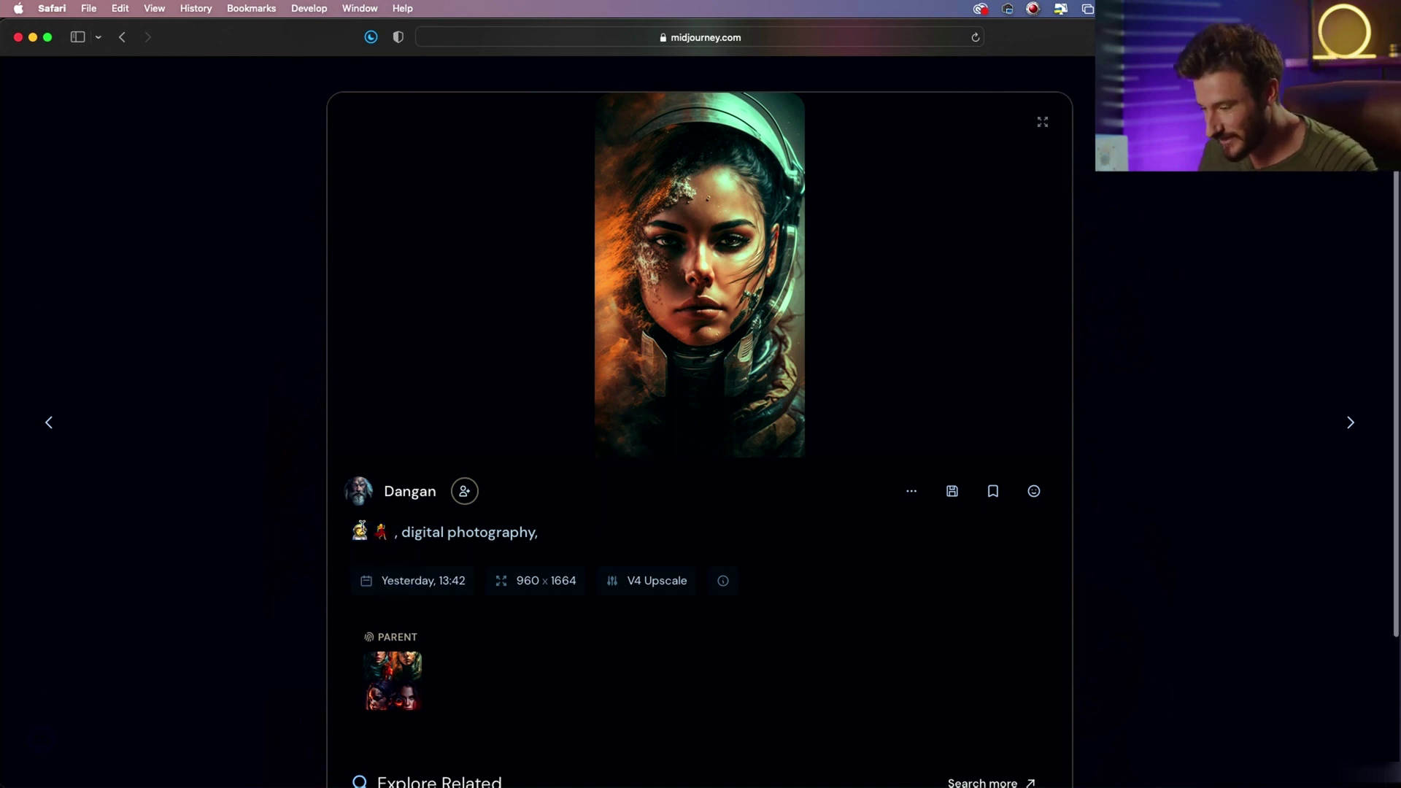
pyautogui.moveTo(361, 525); pyautogui.dragTo(554, 529)
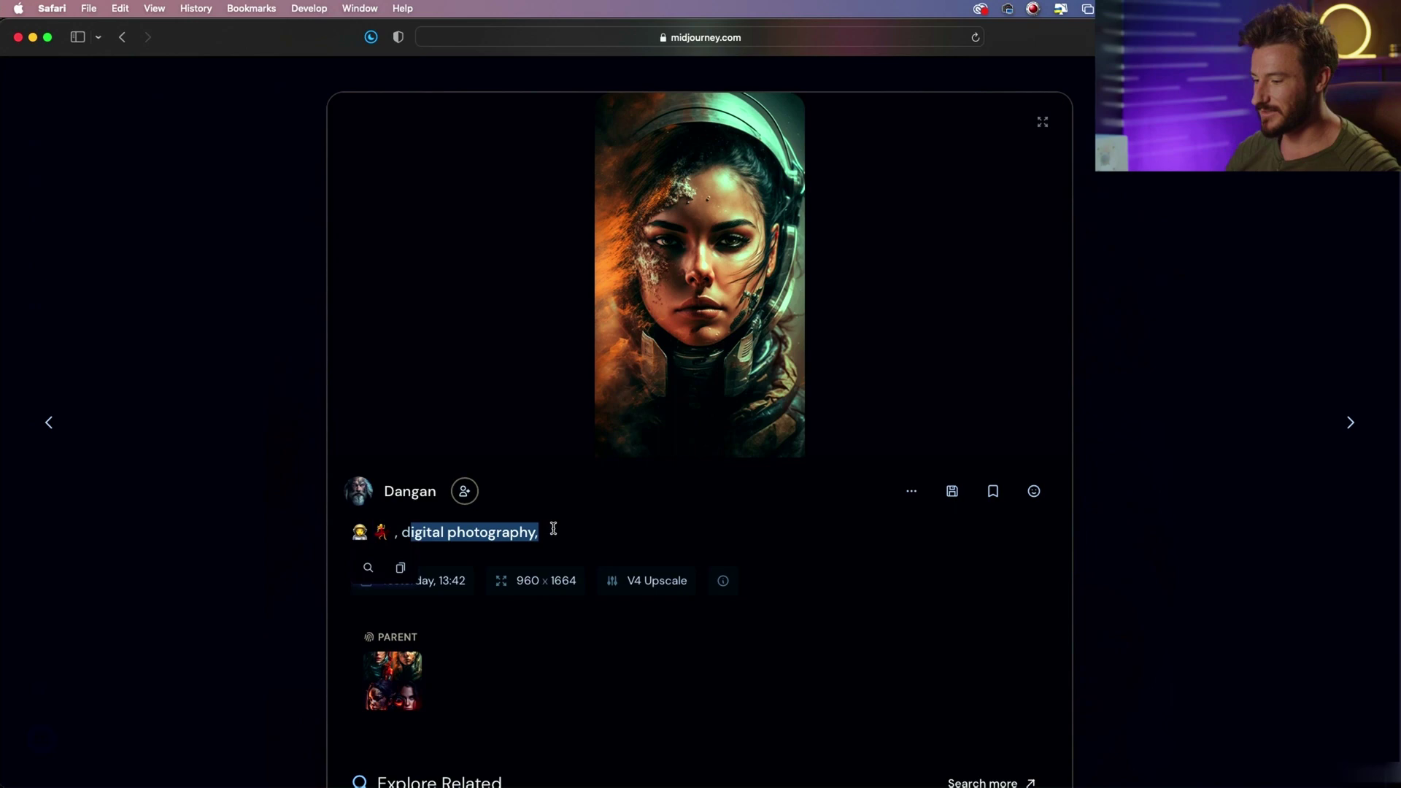